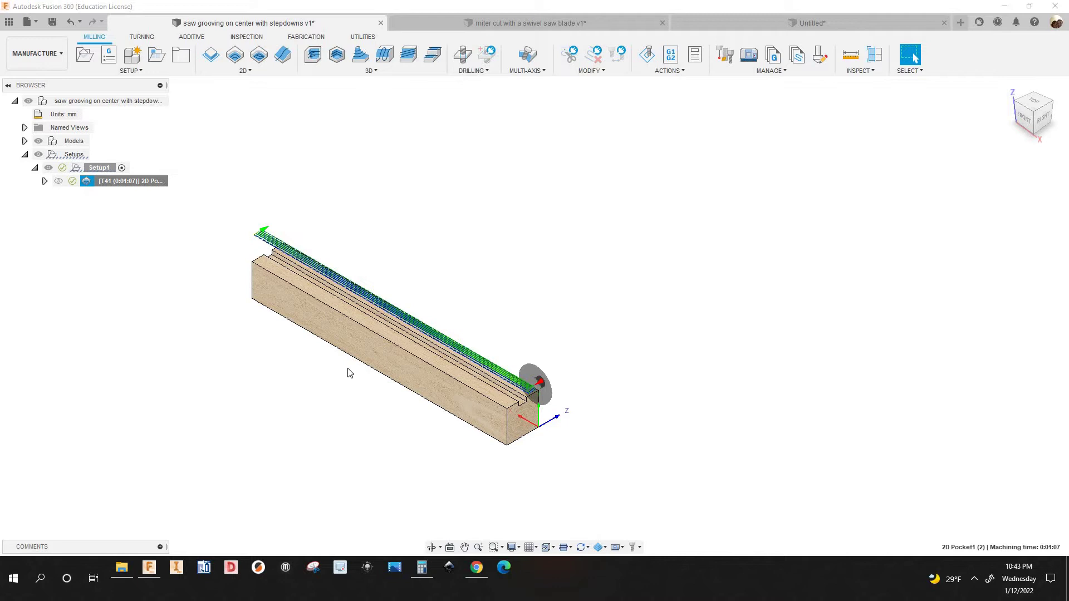
pyautogui.scroll(4, 520, 358)
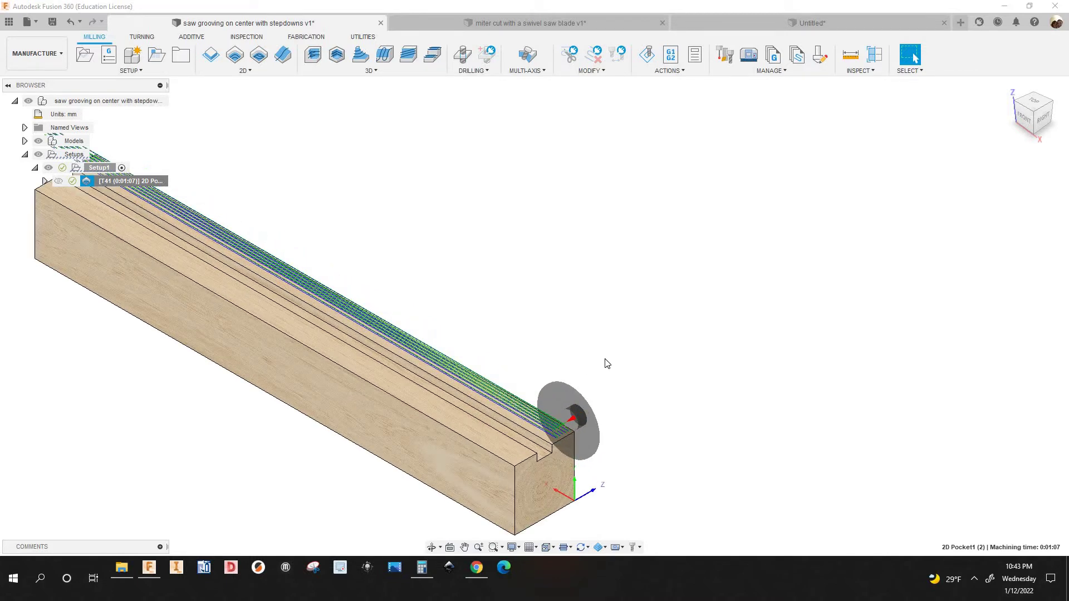
pyautogui.scroll(-3, 615, 357)
pyautogui.moveTo(477, 373); pyautogui.dragTo(511, 374, button='middle')
pyautogui.scroll(3, 523, 431)
pyautogui.scroll(-3, 401, 429)
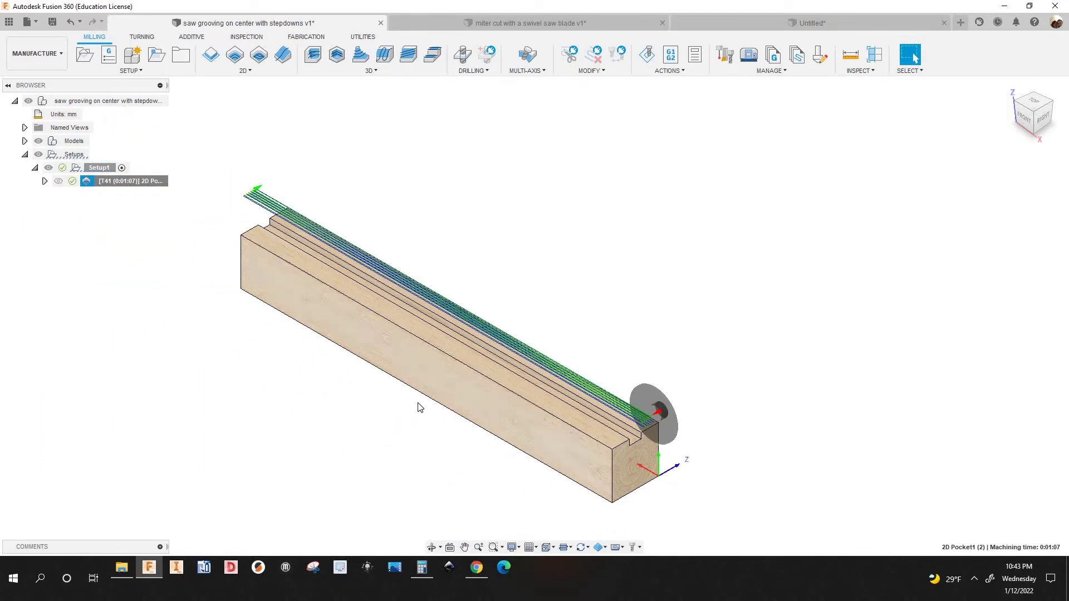
pyautogui.scroll(1, 415, 411)
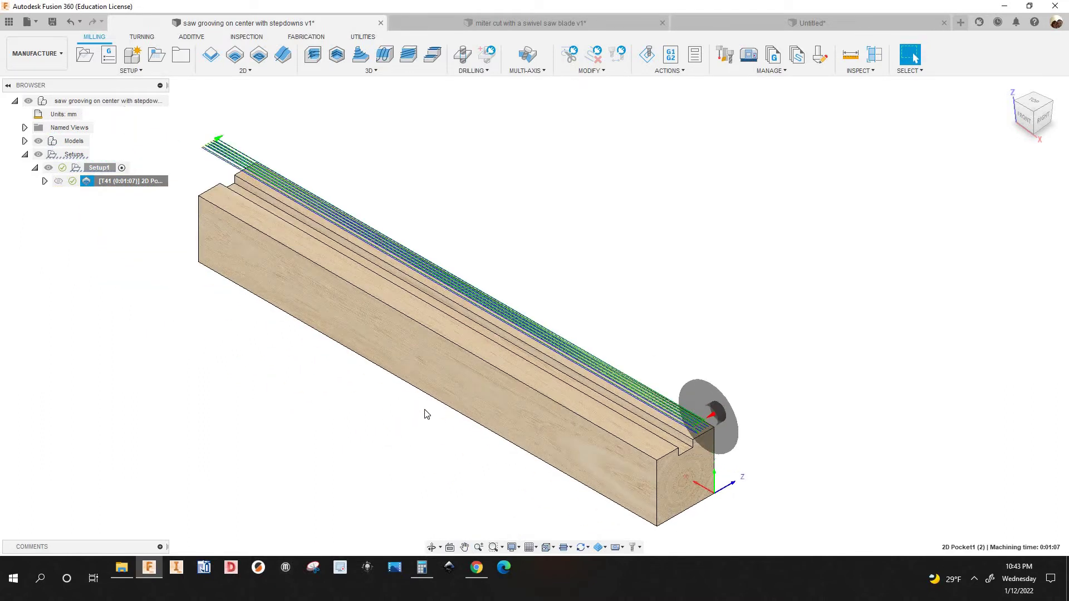
# Clear the toolpath selection and check the length, width and height of the wooden beam by selecting its edges
pyautogui.click(438, 404)
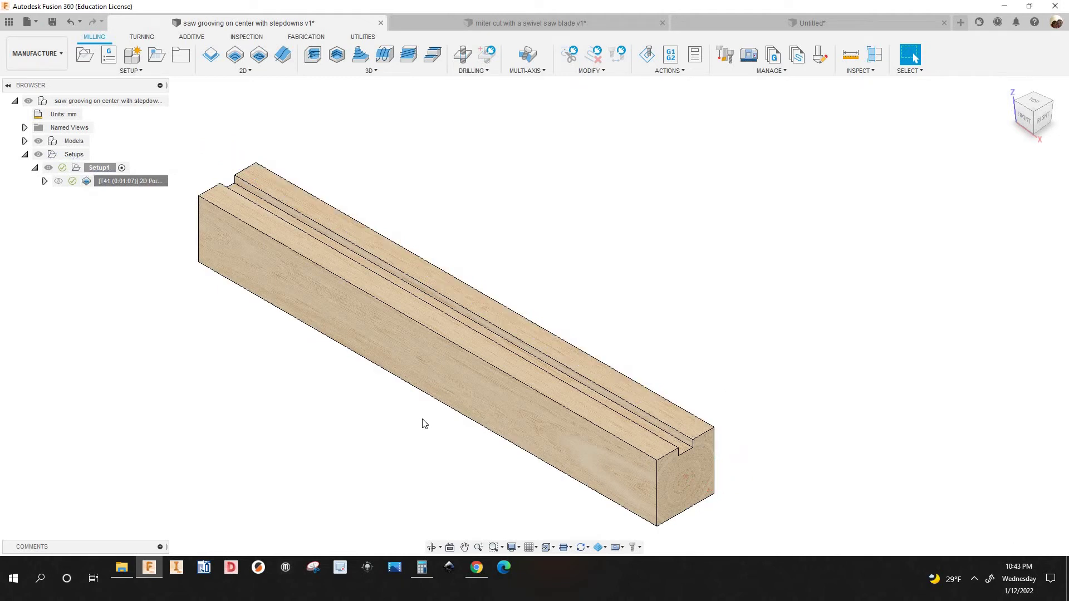
pyautogui.scroll(-2, 539, 453)
pyautogui.click(618, 495)
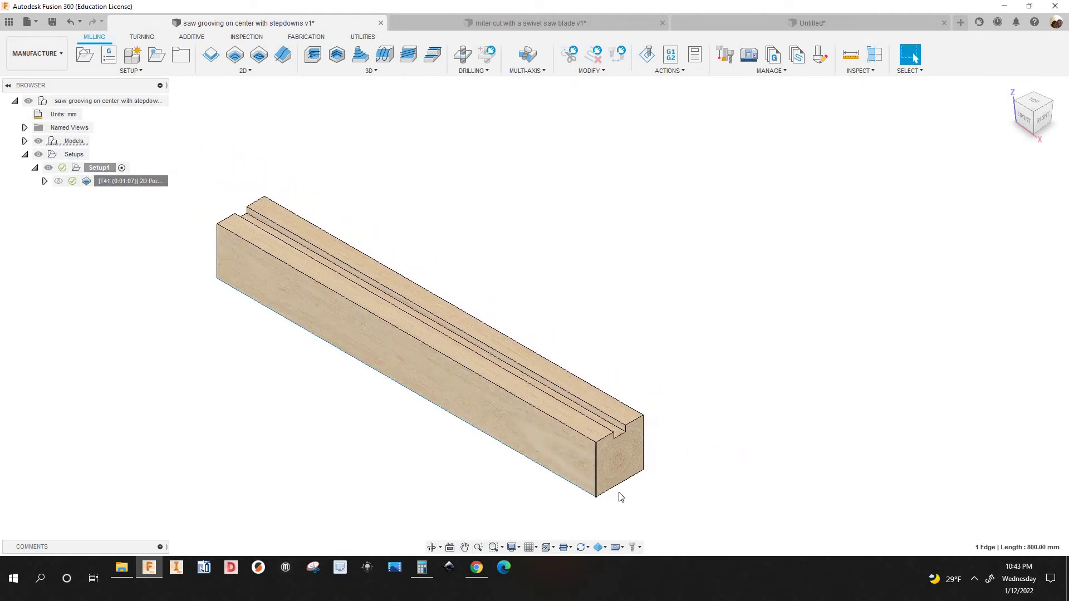
pyautogui.scroll(3, 621, 492)
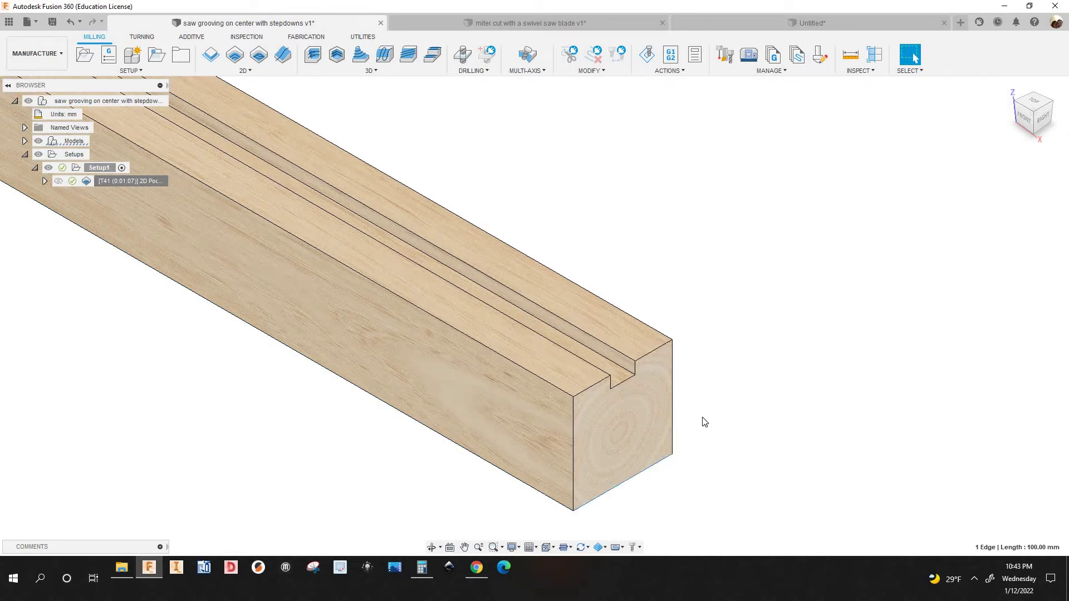
pyautogui.click(573, 453)
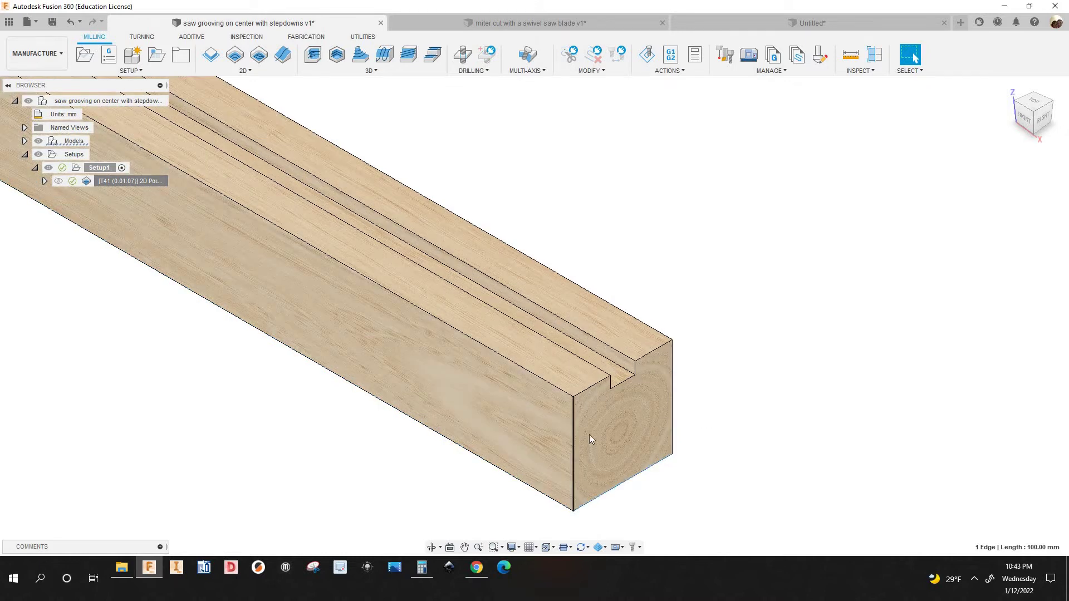
pyautogui.scroll(-4, 644, 378)
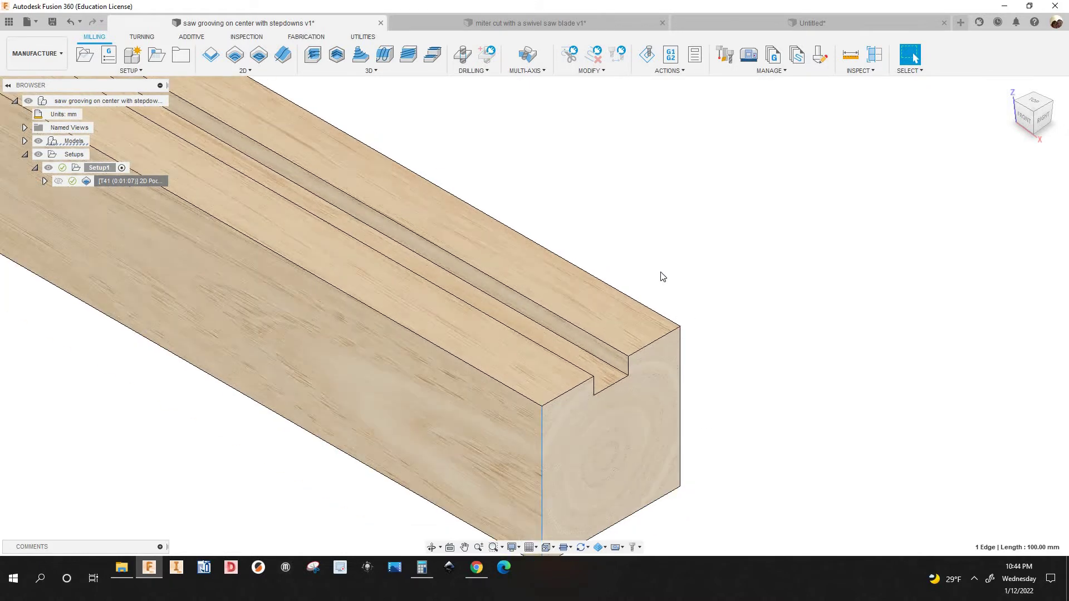
pyautogui.scroll(5, 641, 336)
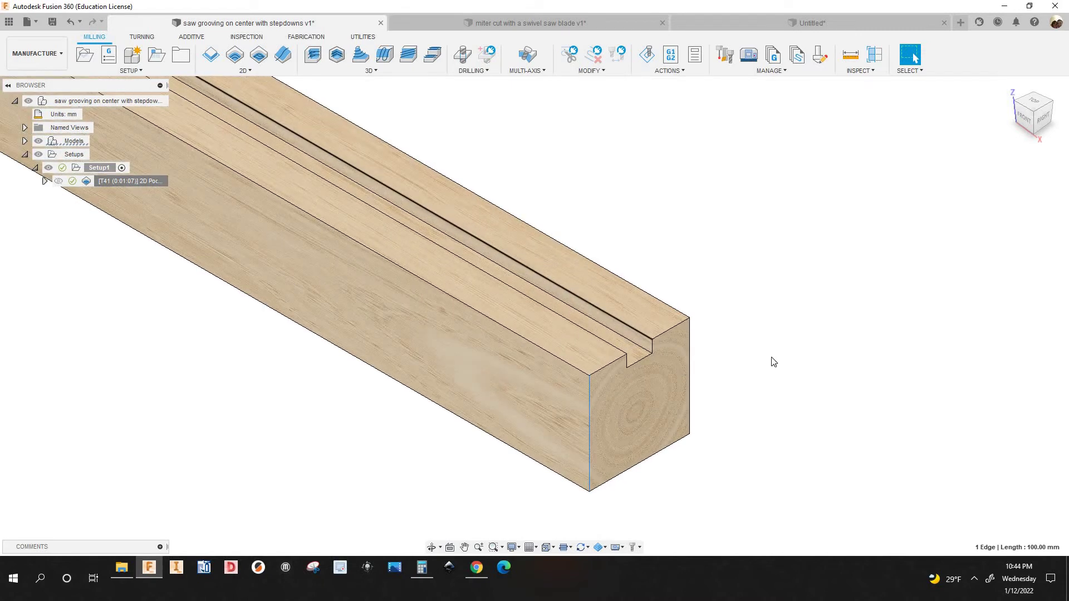
# Check the width and depth of the groove by selecting its edges on the beam's end face
pyautogui.press('Escape')
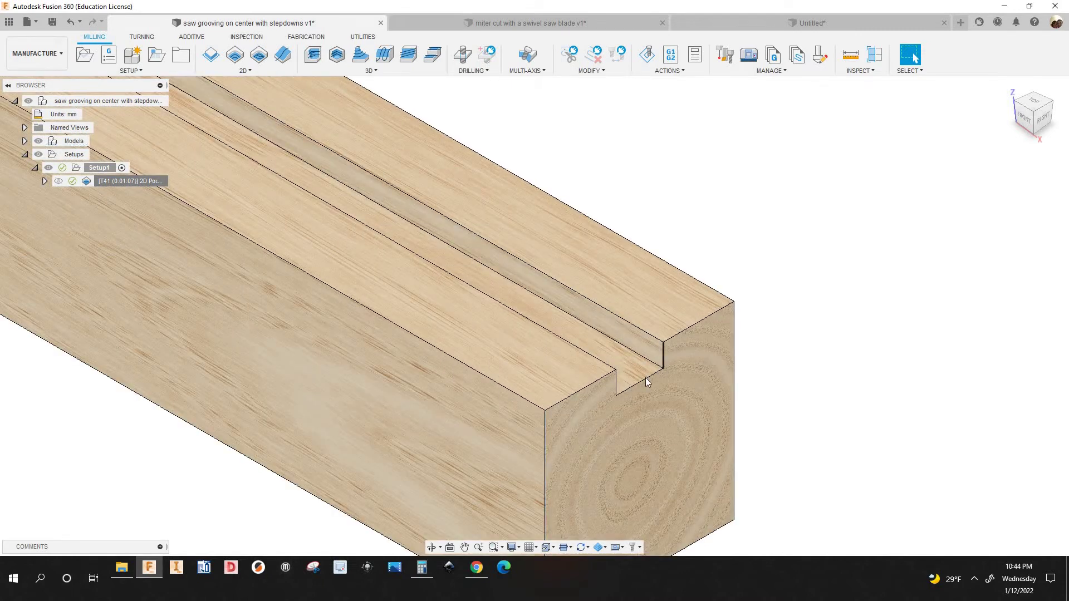
pyautogui.click(646, 381)
pyautogui.scroll(-3, 891, 428)
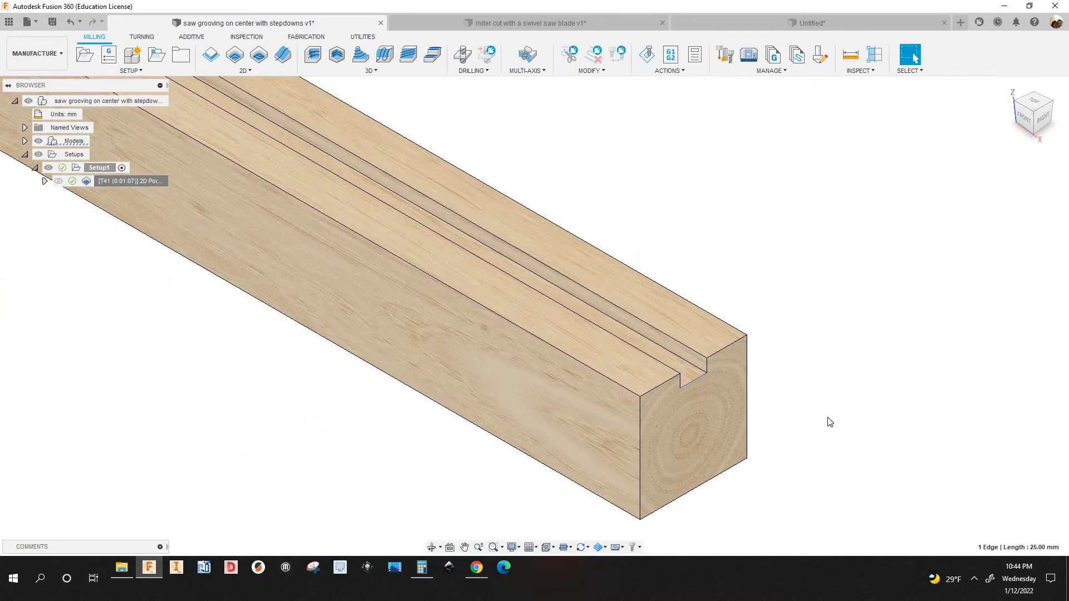
pyautogui.scroll(3, 754, 353)
pyautogui.press('Escape')
pyautogui.click(666, 376)
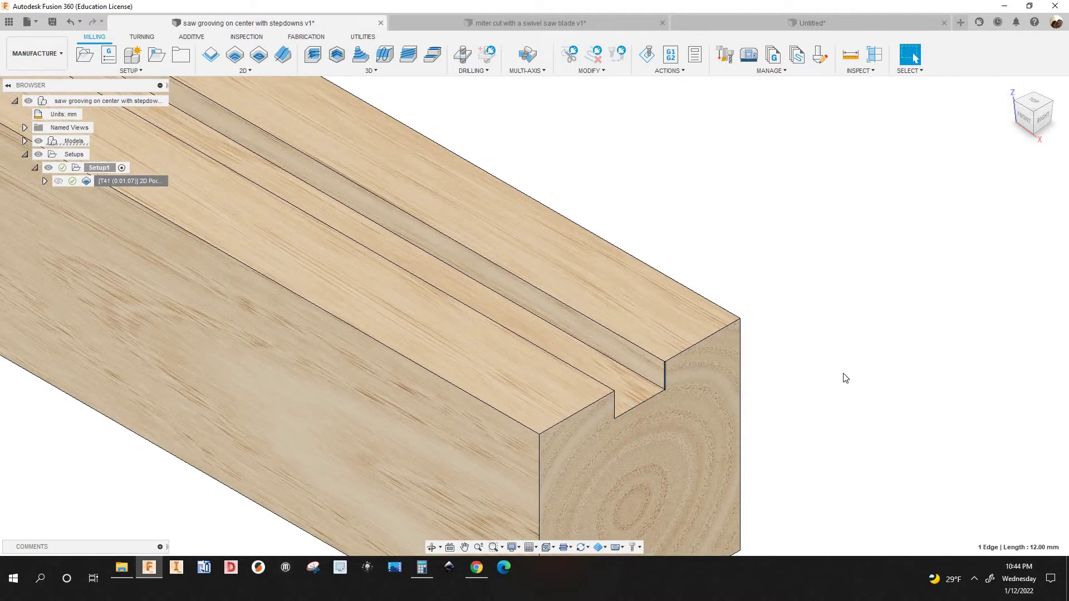
pyautogui.scroll(-2, 873, 407)
pyautogui.scroll(2, 794, 372)
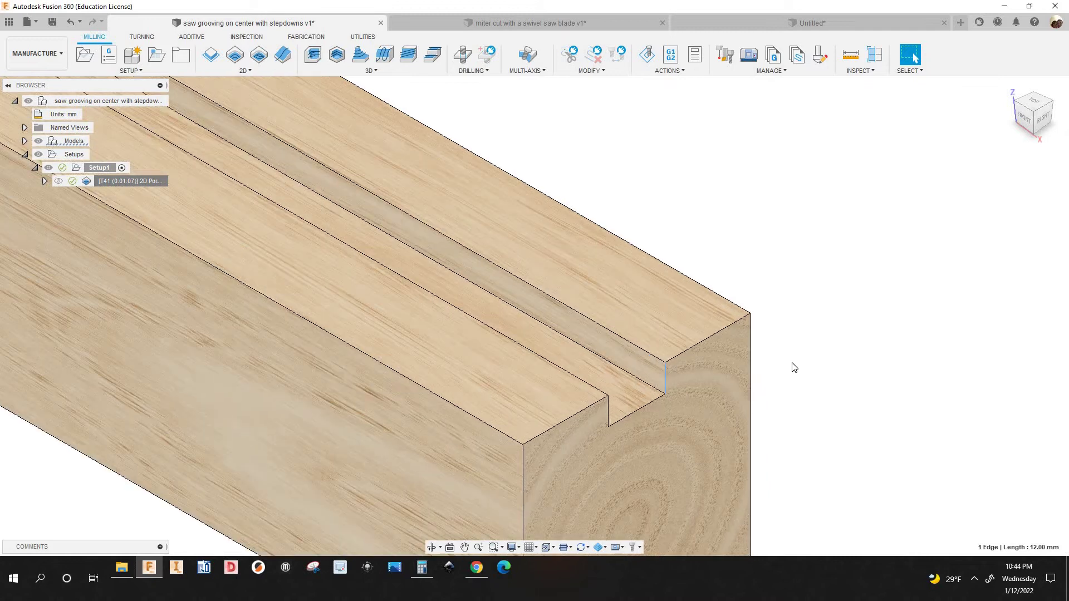
pyautogui.scroll(-4, 785, 334)
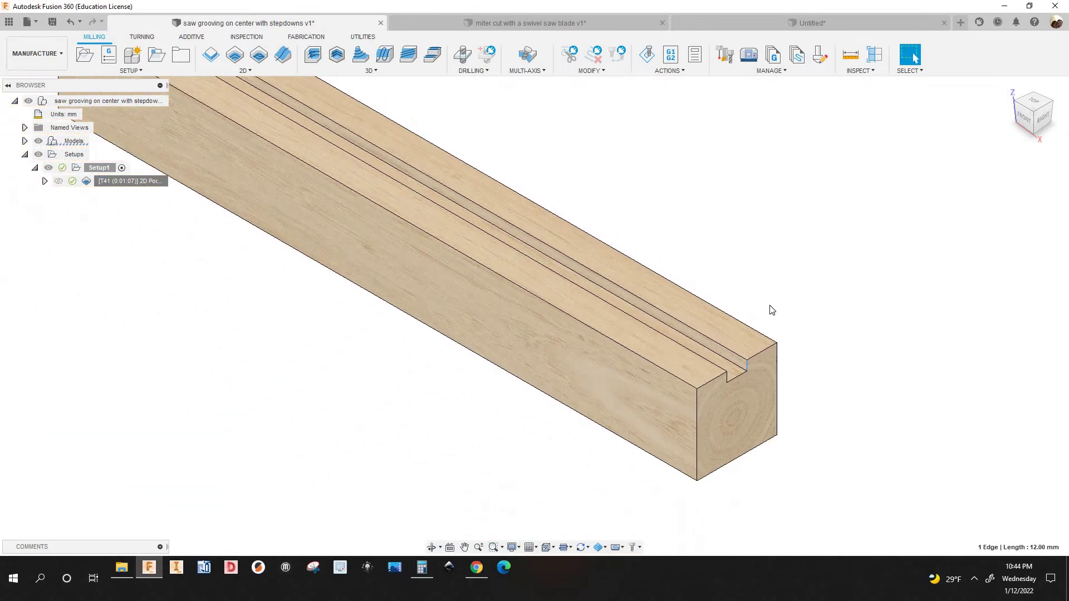
# Start simulating the 2D Pocket toolpath in Setup1 and slow down the playback speed
pyautogui.scroll(-1, 353, 327)
pyautogui.scroll(-1, 265, 291)
pyautogui.moveTo(149, 266); pyautogui.dragTo(183, 301, button='middle')
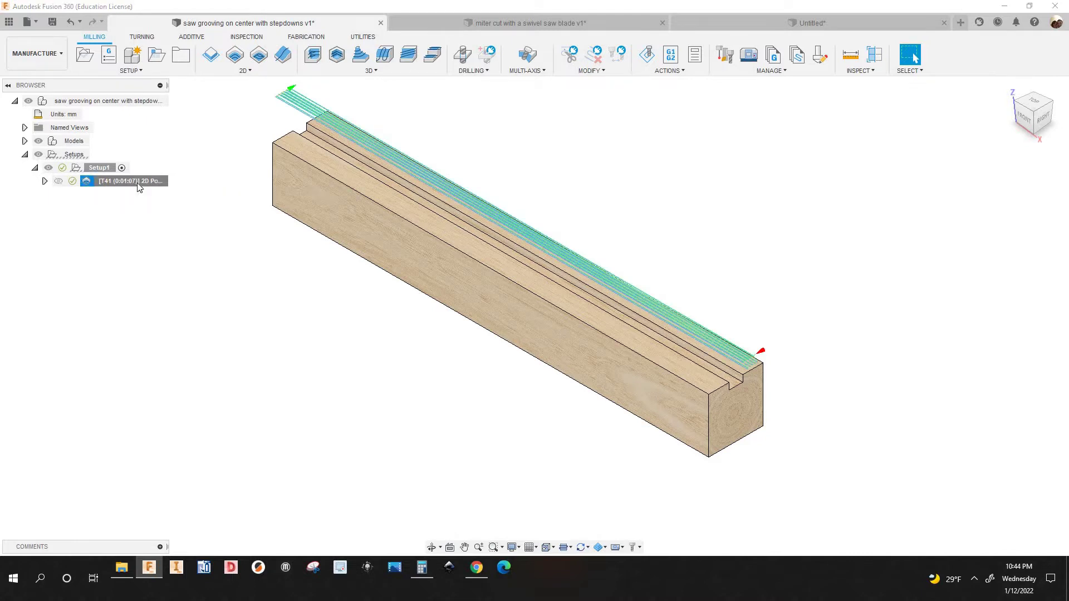
pyautogui.rightClick(138, 186)
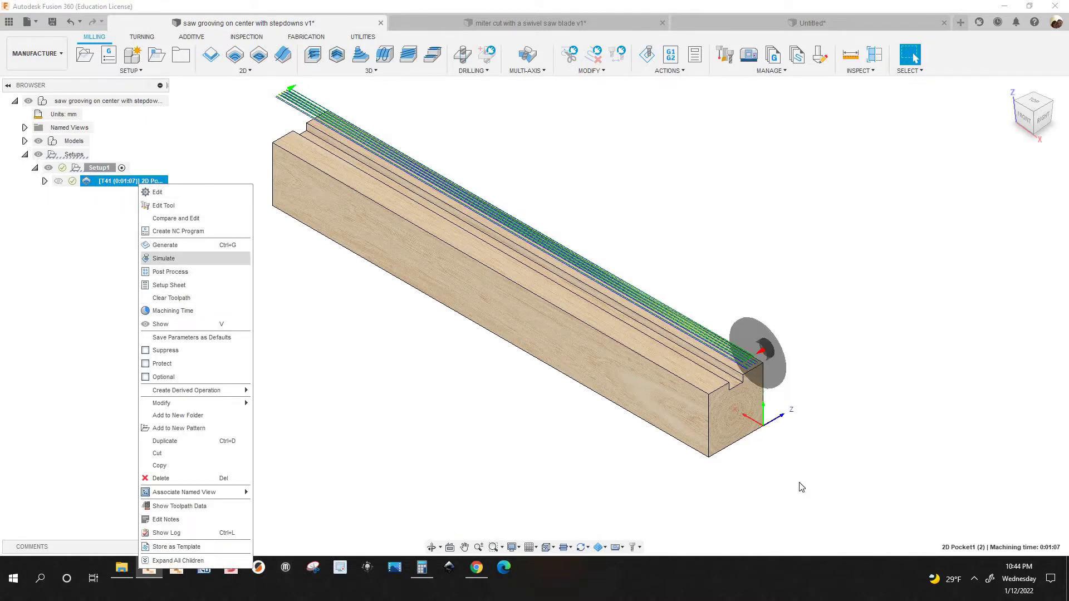
pyautogui.click(163, 258)
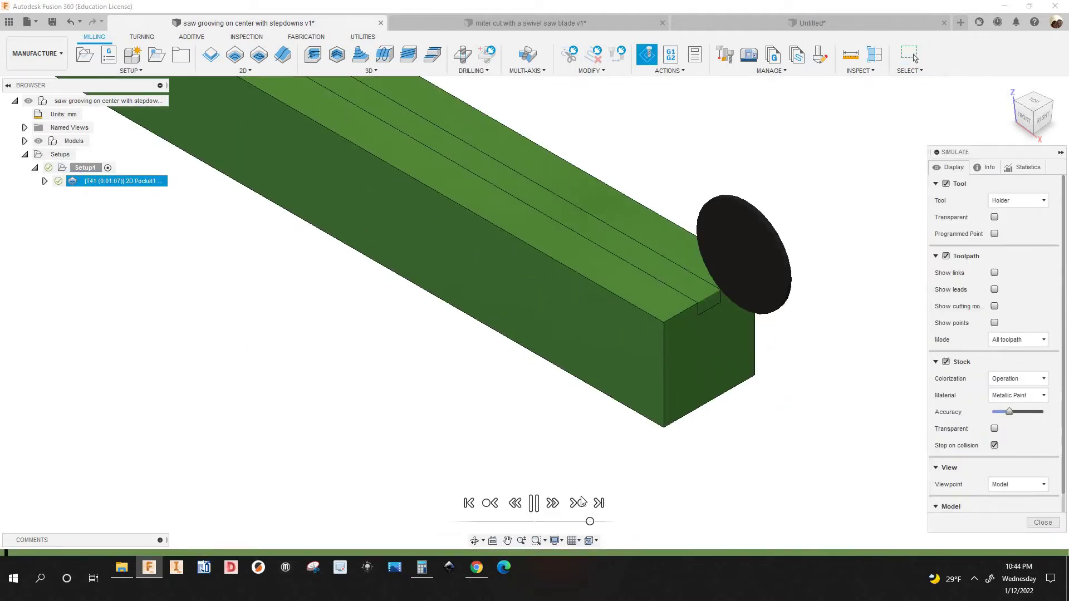
pyautogui.click(535, 504)
pyautogui.click(573, 521)
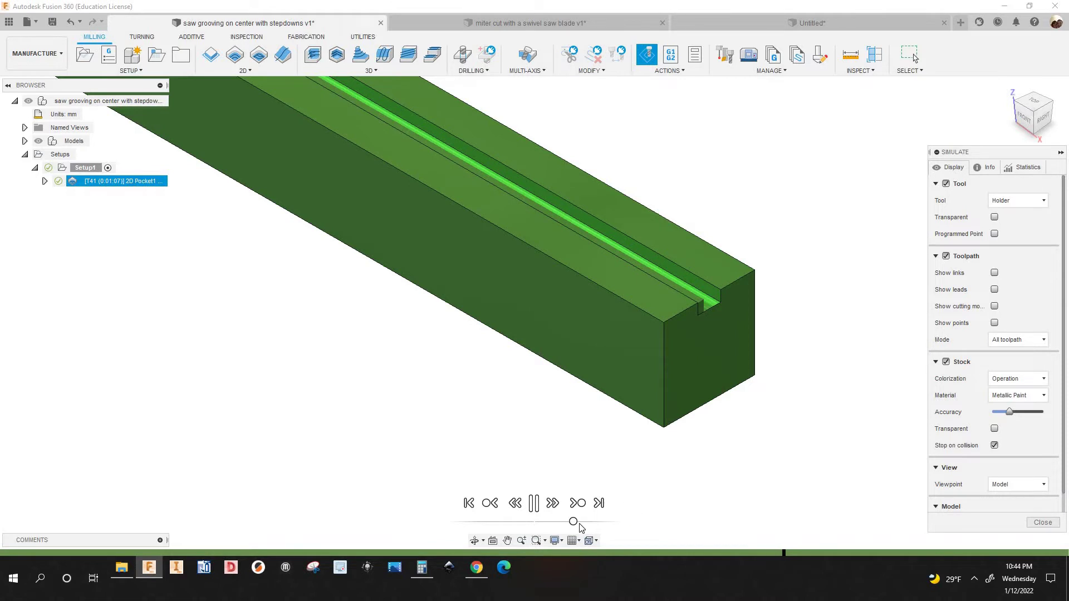
# Examine the saw blade's stepdown passes at the groove during the simulation, and close the simulation
pyautogui.scroll(3, 707, 302)
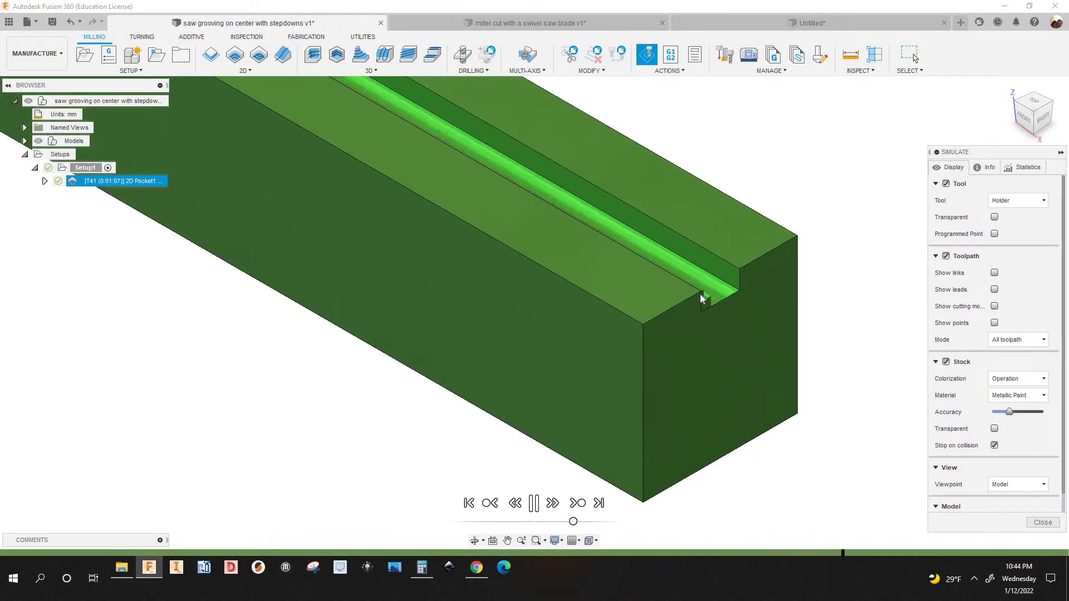
pyautogui.scroll(-2, 702, 298)
pyautogui.scroll(-3, 701, 298)
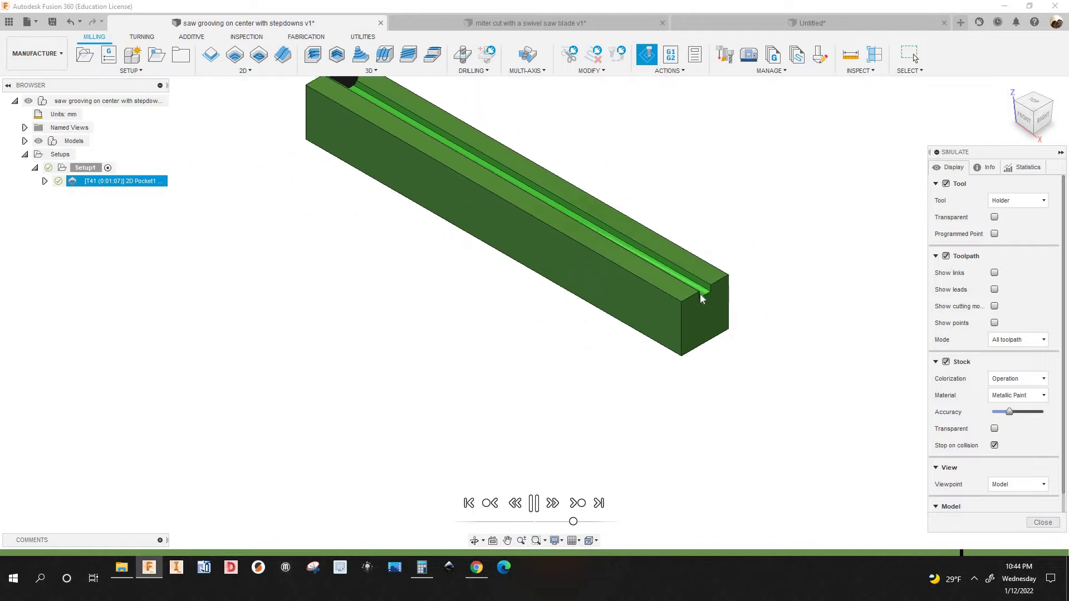
pyautogui.scroll(3, 700, 294)
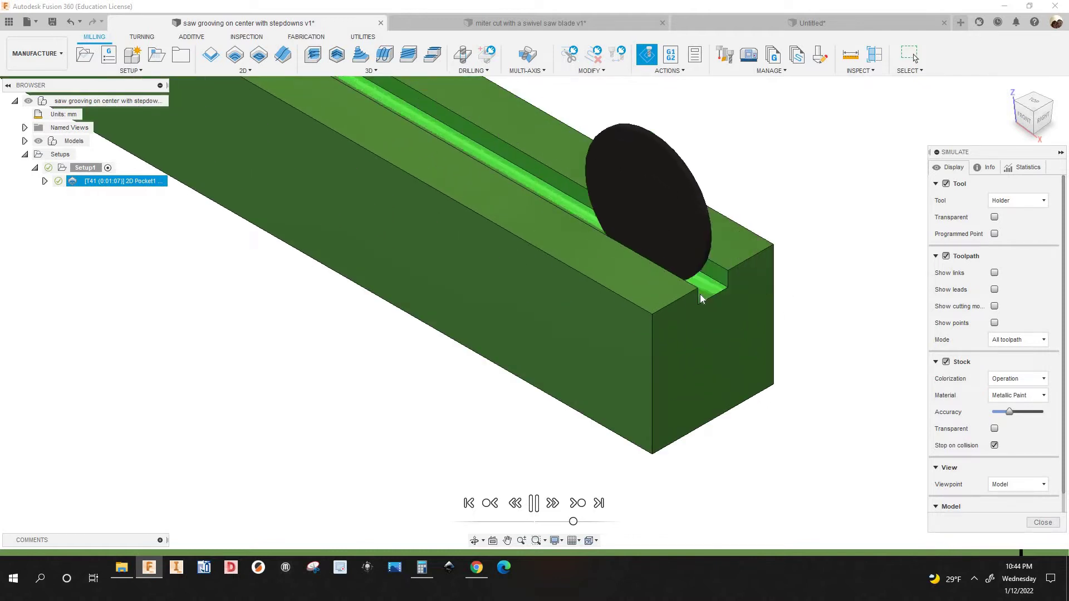
pyautogui.scroll(-2, 700, 294)
pyautogui.scroll(-3, 700, 294)
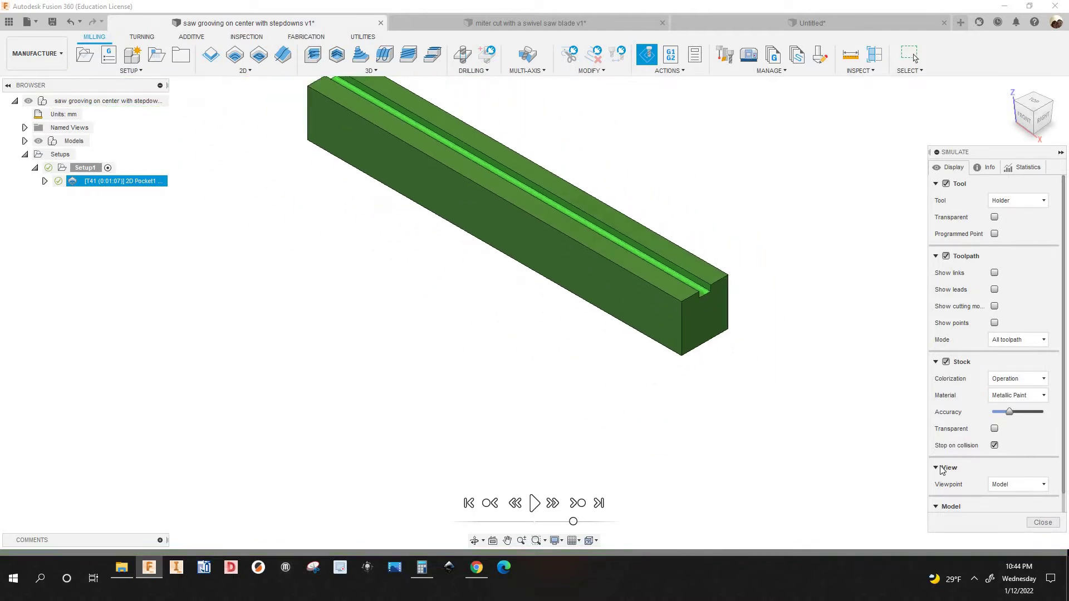
pyautogui.click(1043, 523)
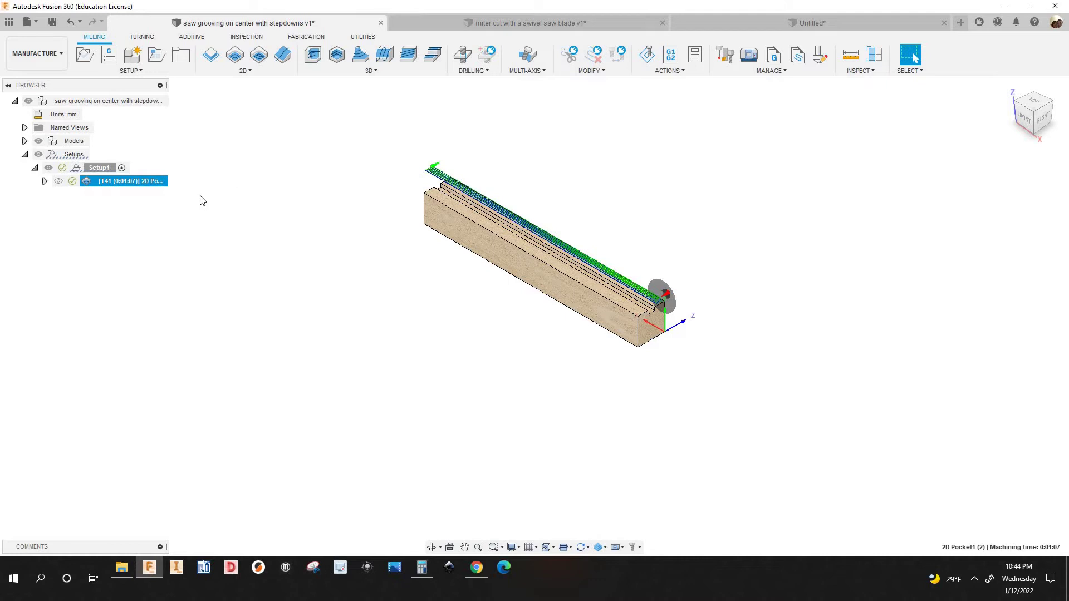
pyautogui.scroll(-1, 247, 232)
pyautogui.scroll(5, 696, 248)
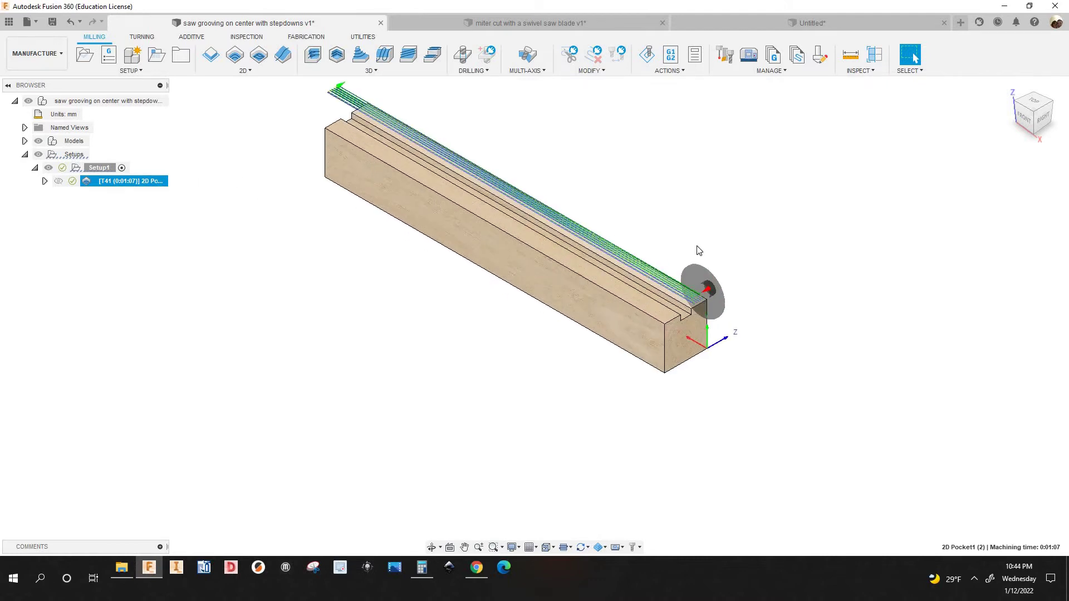
pyautogui.scroll(-3, 721, 276)
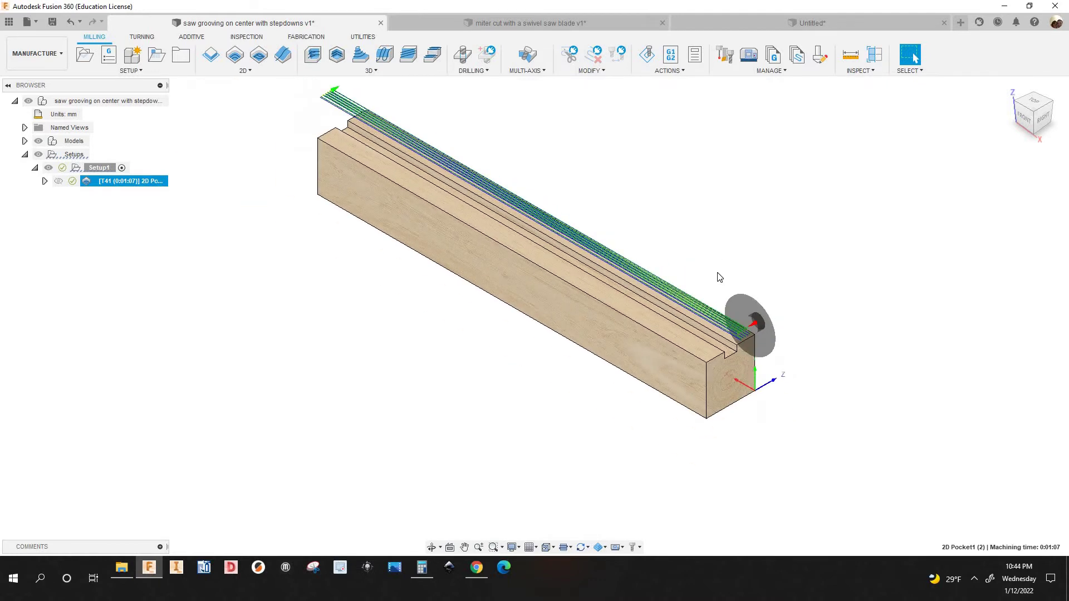
pyautogui.scroll(4, 720, 276)
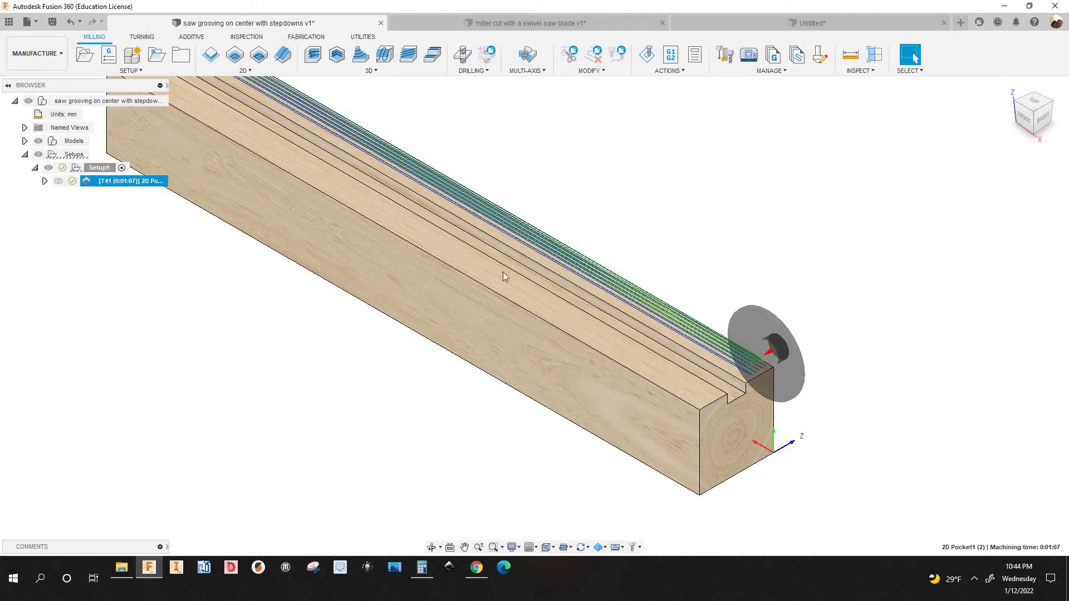
# Switch to Chrome to read the highlighted comment on the saw blade grooving video, and return to Fusion 360
pyautogui.scroll(-2, 509, 267)
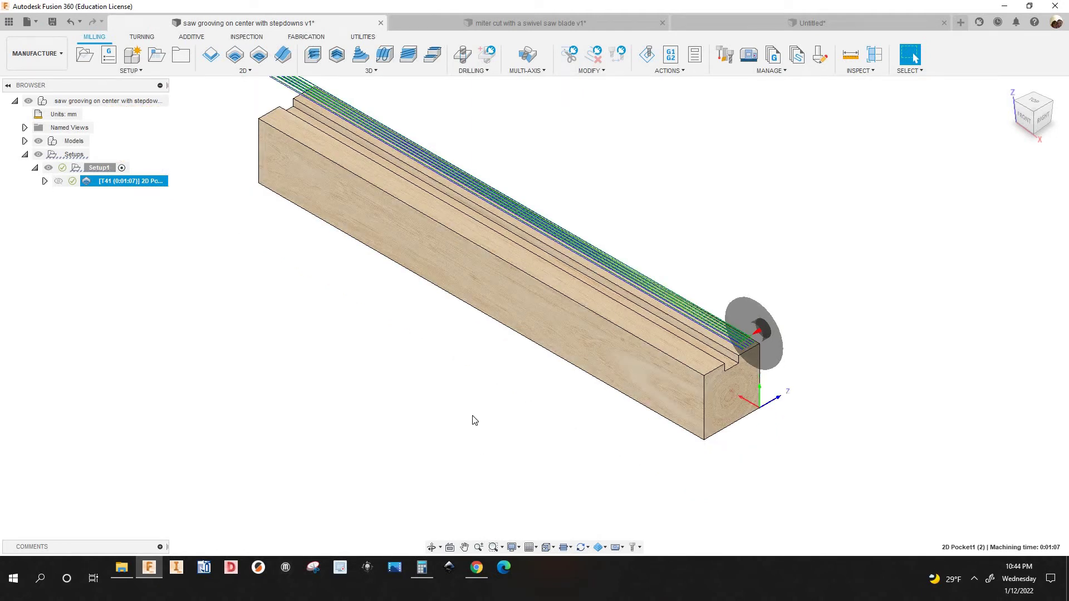
pyautogui.click(477, 568)
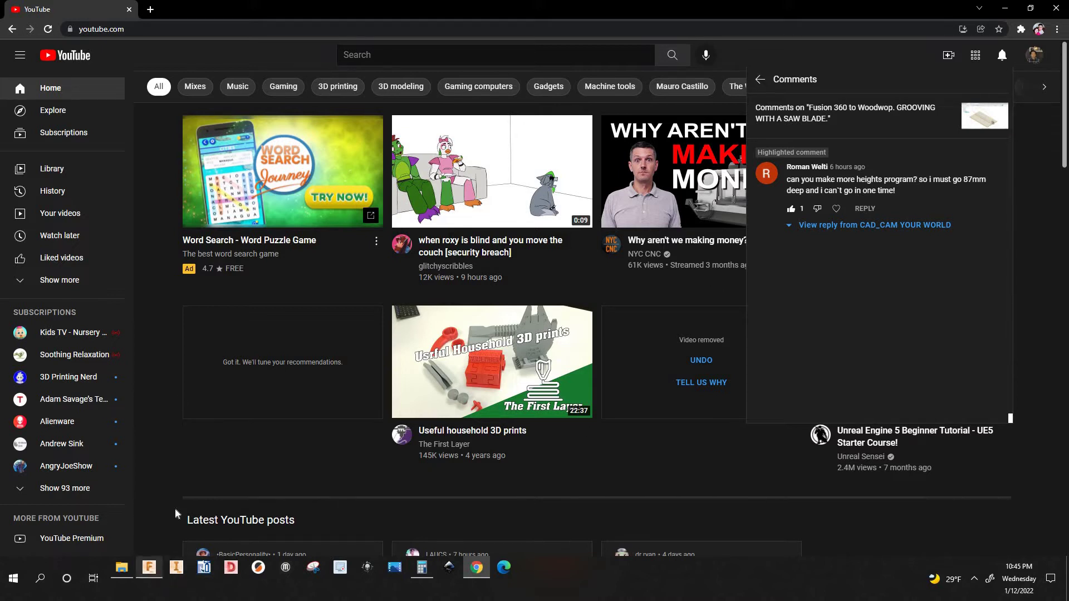
pyautogui.hotkey('alt', 'Tab')
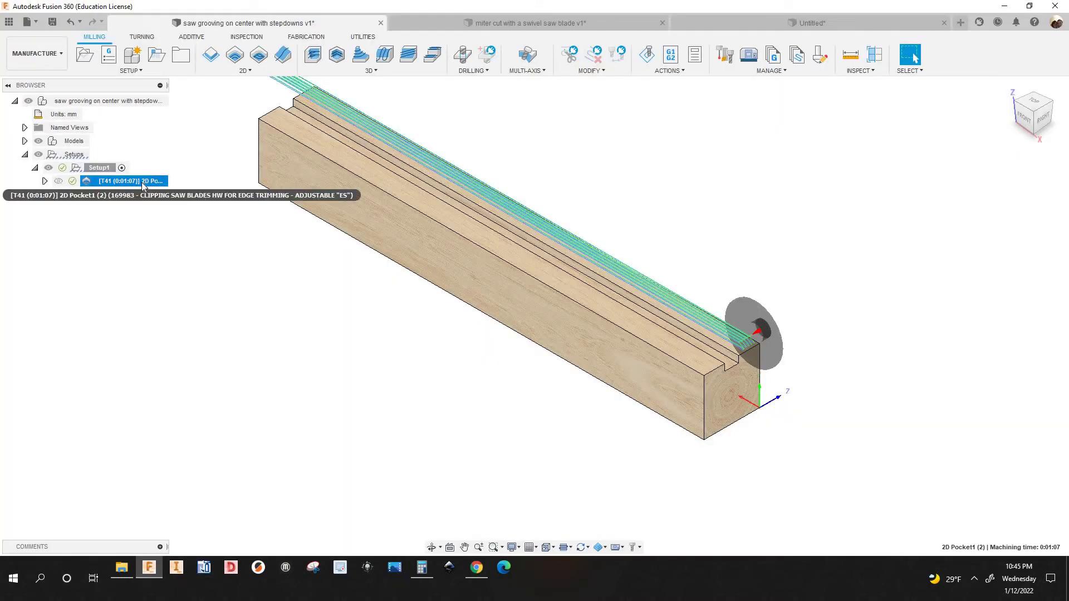
# Open the 2D Pocket operation for editing and review its geometry, finishing passes and stepover settings
pyautogui.rightClick(143, 186)
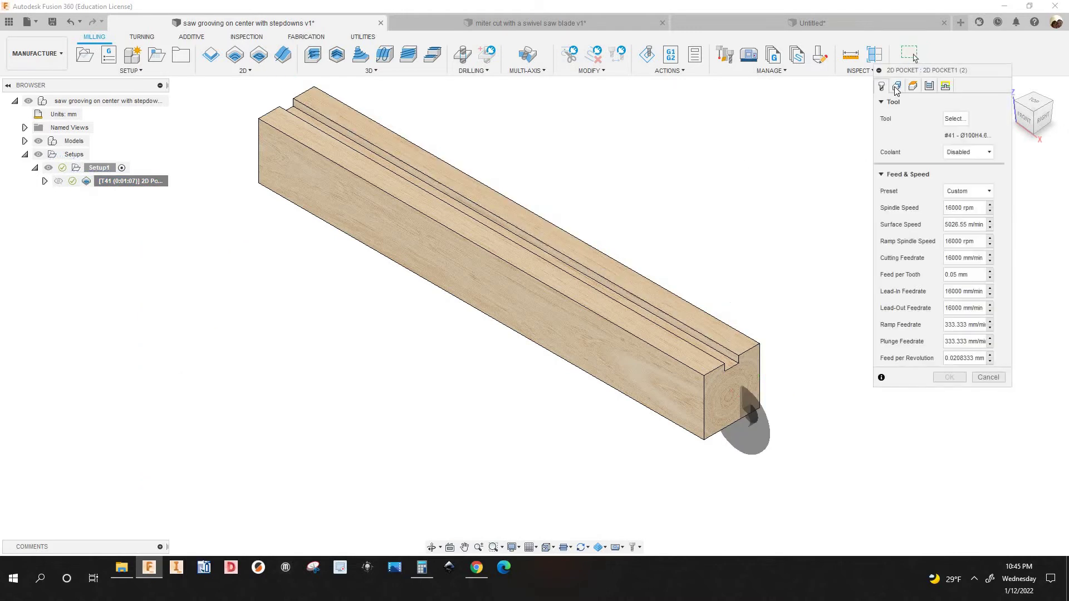
pyautogui.click(896, 87)
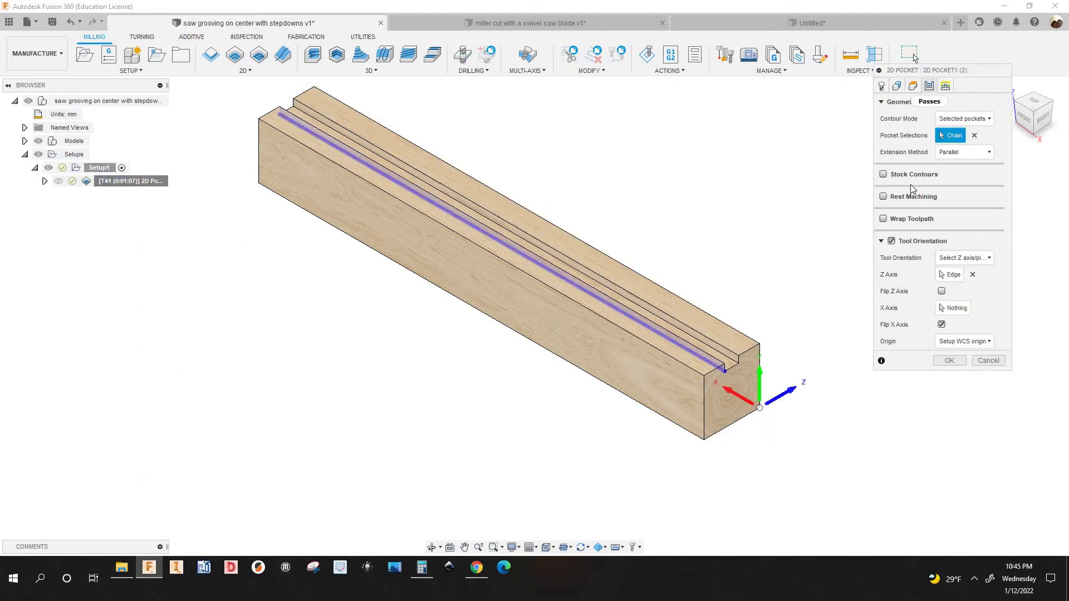
pyautogui.click(929, 86)
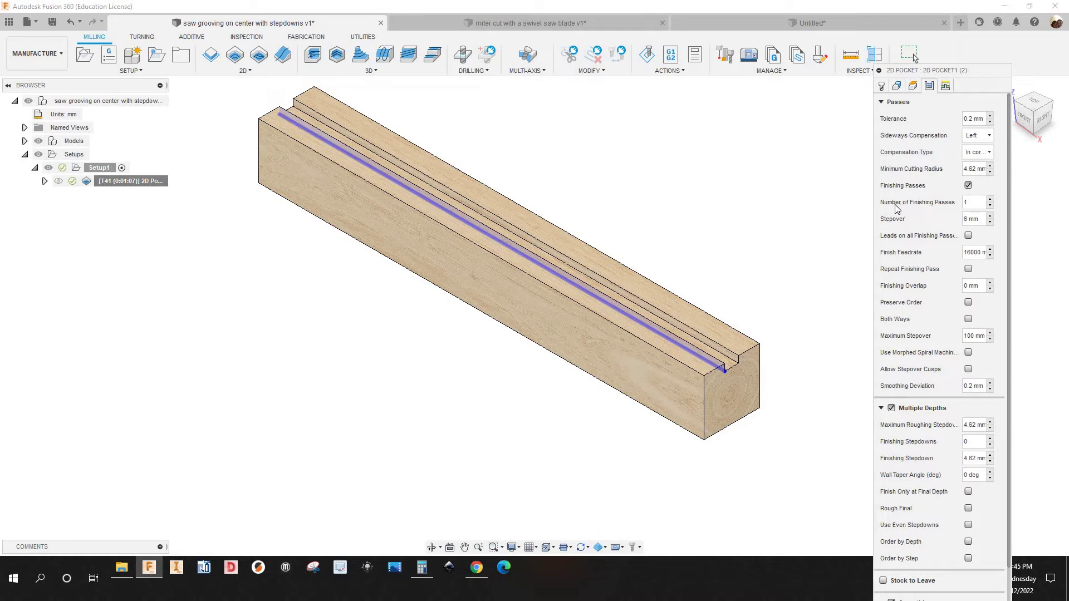
pyautogui.click(972, 203)
pyautogui.moveTo(970, 219)
# Examine the 2D Pocket's selected groove wall chain and its tool orientation axes on the beam
pyautogui.click(897, 87)
pyautogui.scroll(2, 807, 395)
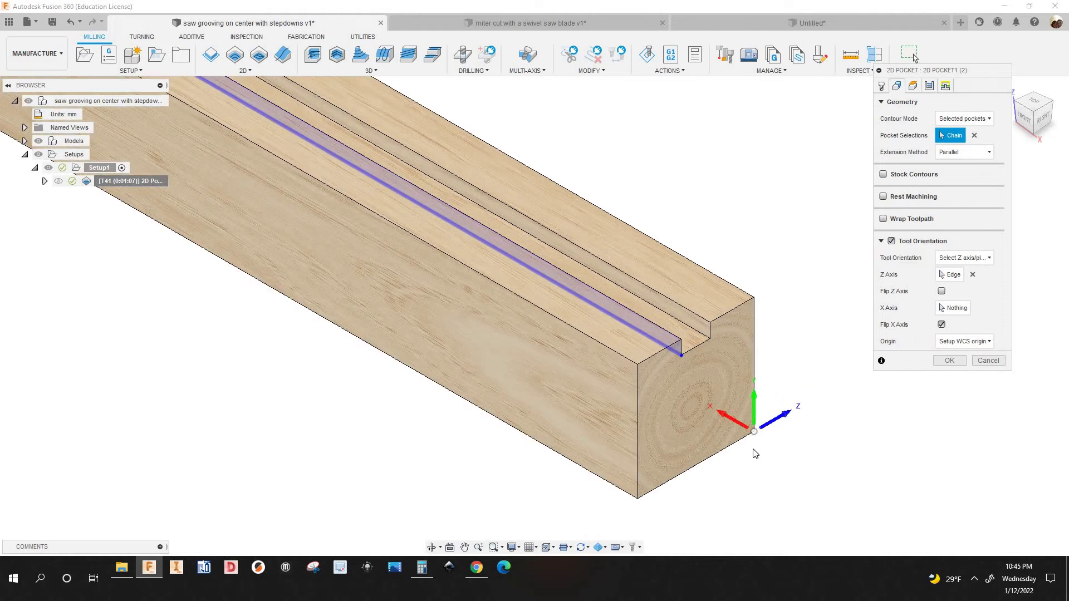
pyautogui.scroll(2, 755, 454)
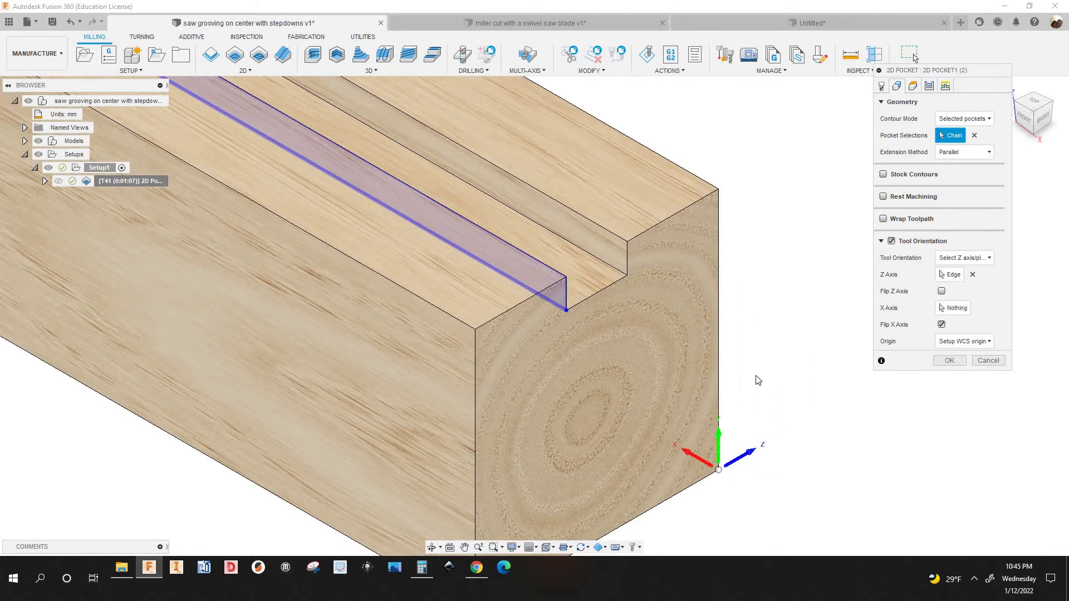
pyautogui.scroll(-2, 764, 366)
pyautogui.keyDown('shift'); pyautogui.moveTo(757, 353); pyautogui.dragTo(786, 289, button='middle'); pyautogui.keyUp('shift')
pyautogui.scroll(-1, 785, 289)
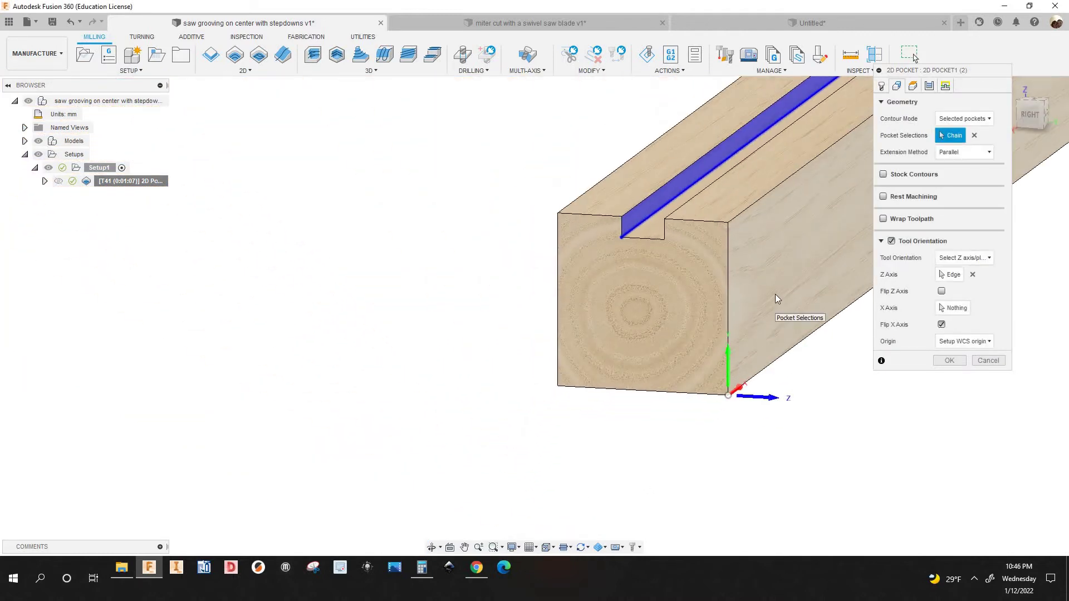
# Examine the 2D Pocket's clearance, retract, feed, top and bottom height planes and their reference faces on the groove walls
pyautogui.moveTo(754, 292); pyautogui.dragTo(587, 325, button='middle')
pyautogui.scroll(-1, 596, 281)
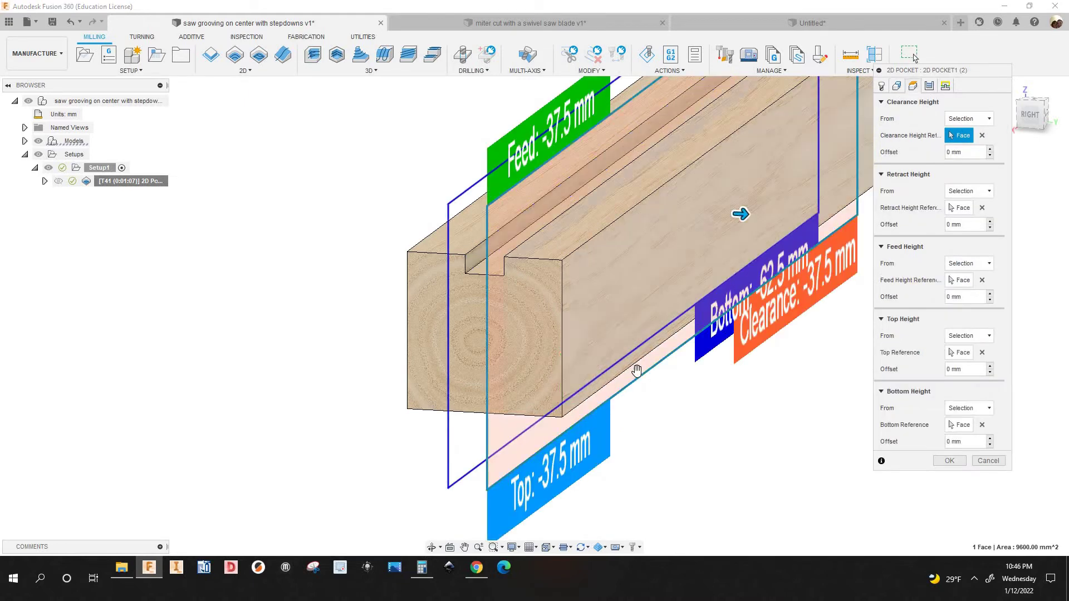
pyautogui.scroll(-3, 691, 328)
pyautogui.keyDown('shift'); pyautogui.moveTo(483, 356); pyautogui.dragTo(698, 259, button='middle'); pyautogui.keyUp('shift')
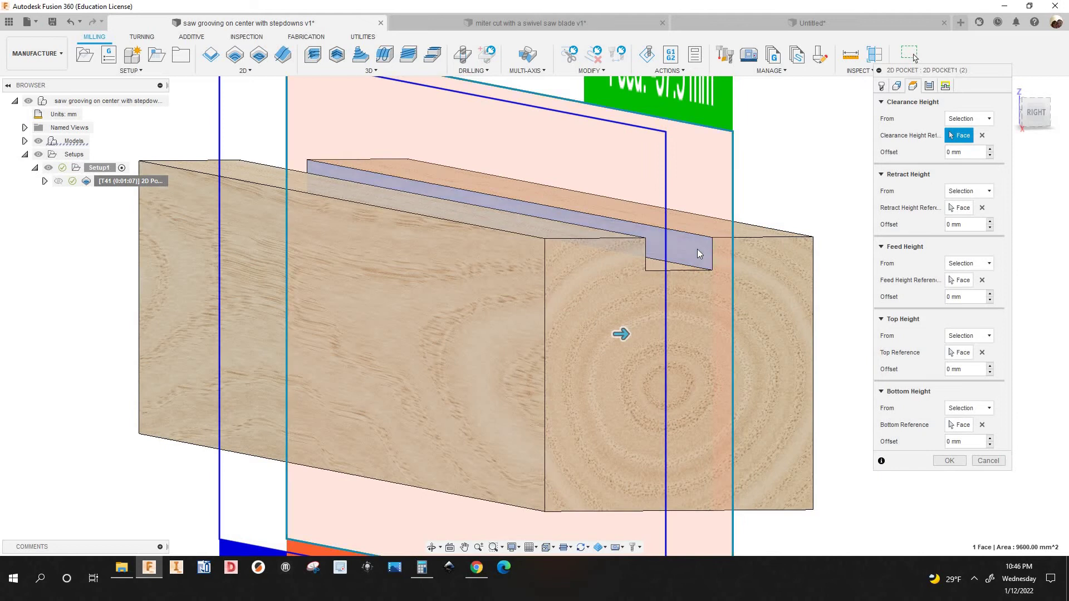
pyautogui.scroll(-2, 697, 259)
pyautogui.scroll(-1, 819, 219)
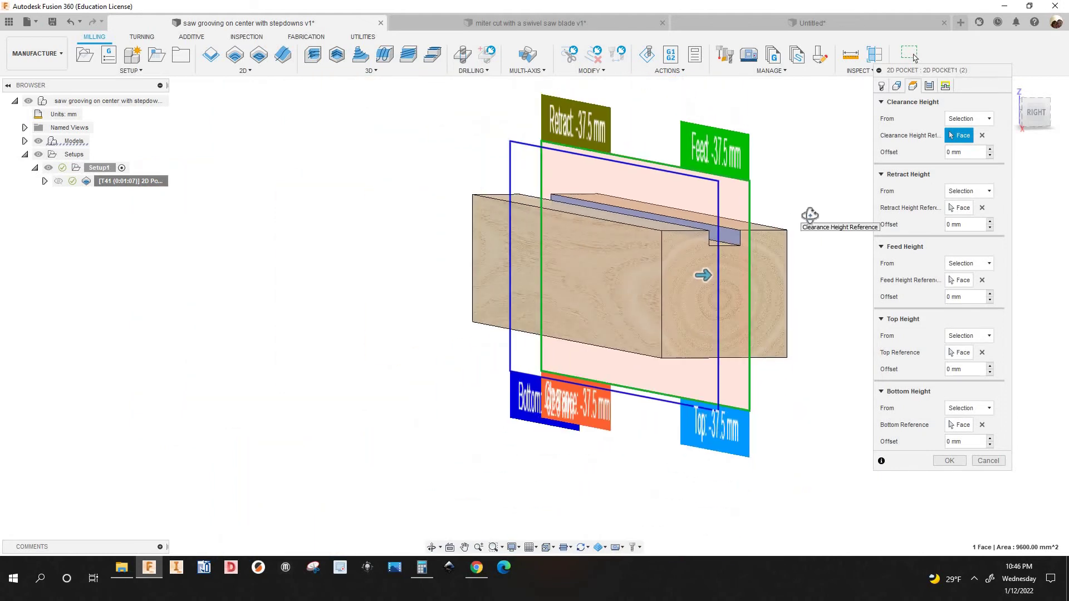
pyautogui.keyDown('shift'); pyautogui.moveTo(795, 222); pyautogui.dragTo(670, 228, button='middle'); pyautogui.keyUp('shift')
pyautogui.scroll(3, 665, 225)
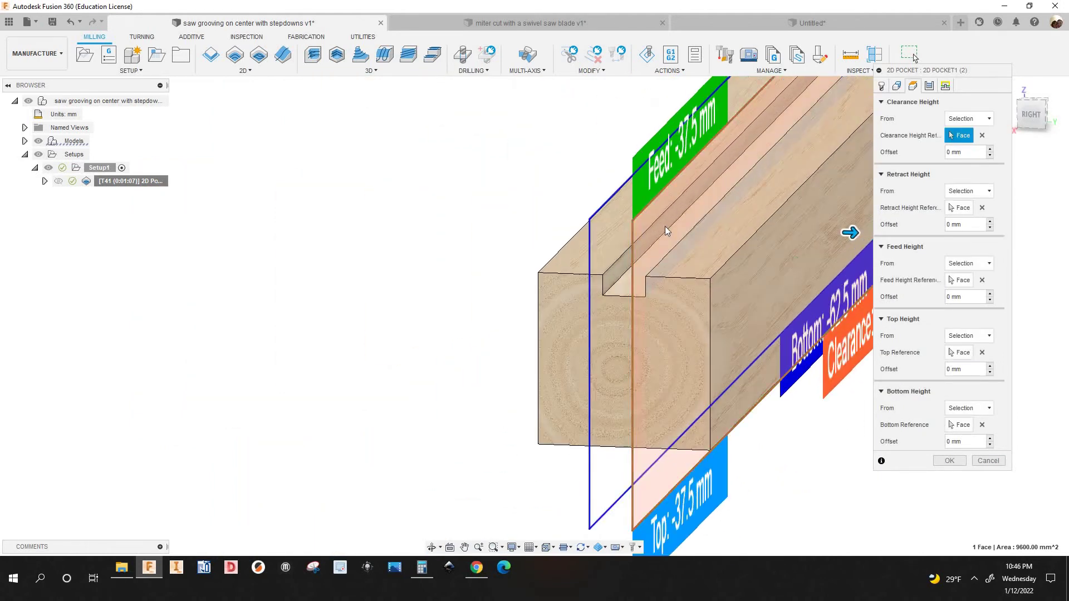
pyautogui.click(963, 427)
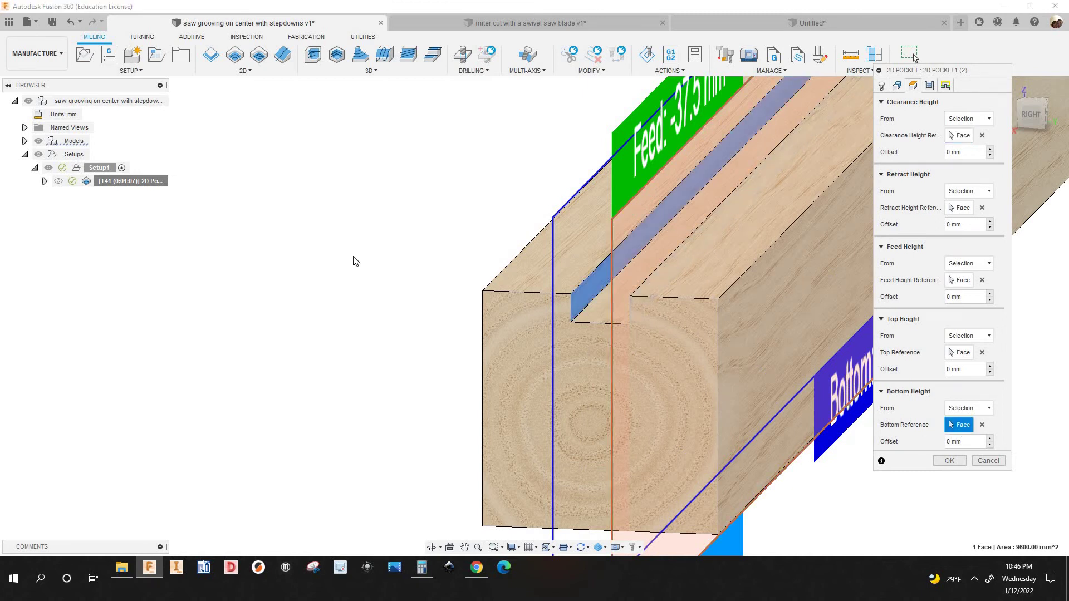
pyautogui.scroll(-5, 362, 250)
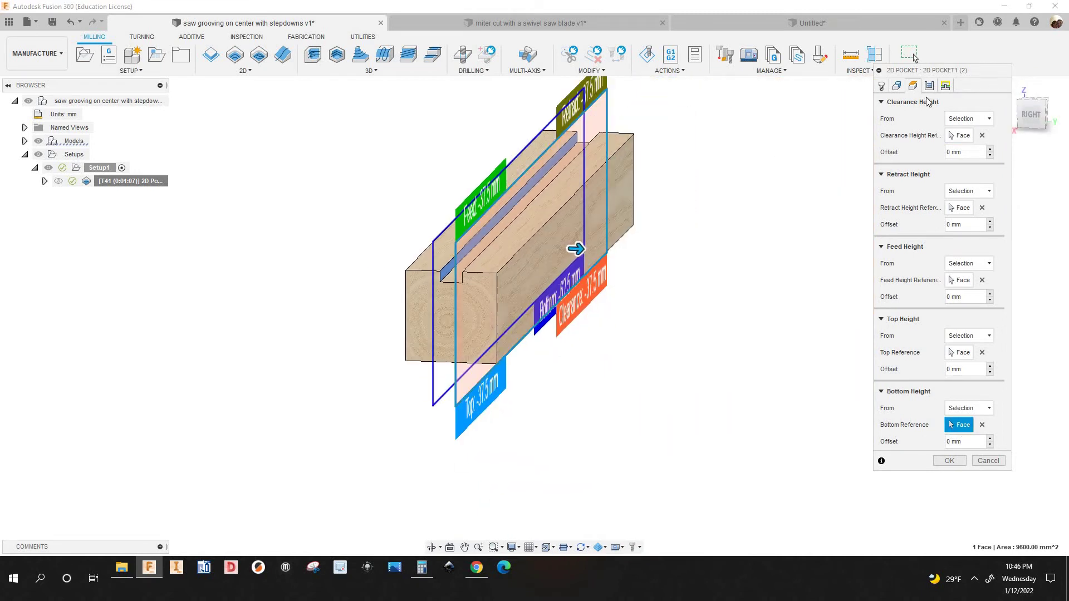
# Review the 2D Pocket's passes, multiple depths and linking settings, and close the operation
pyautogui.click(930, 88)
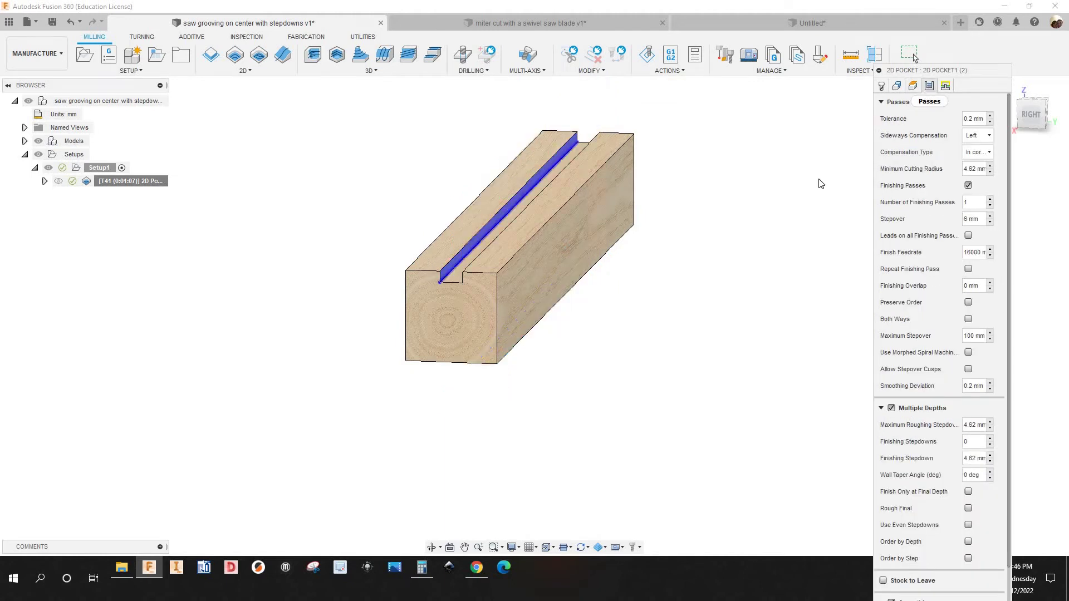
pyautogui.keyDown('shift'); pyautogui.moveTo(740, 263); pyautogui.dragTo(875, 305, button='middle'); pyautogui.keyUp('shift')
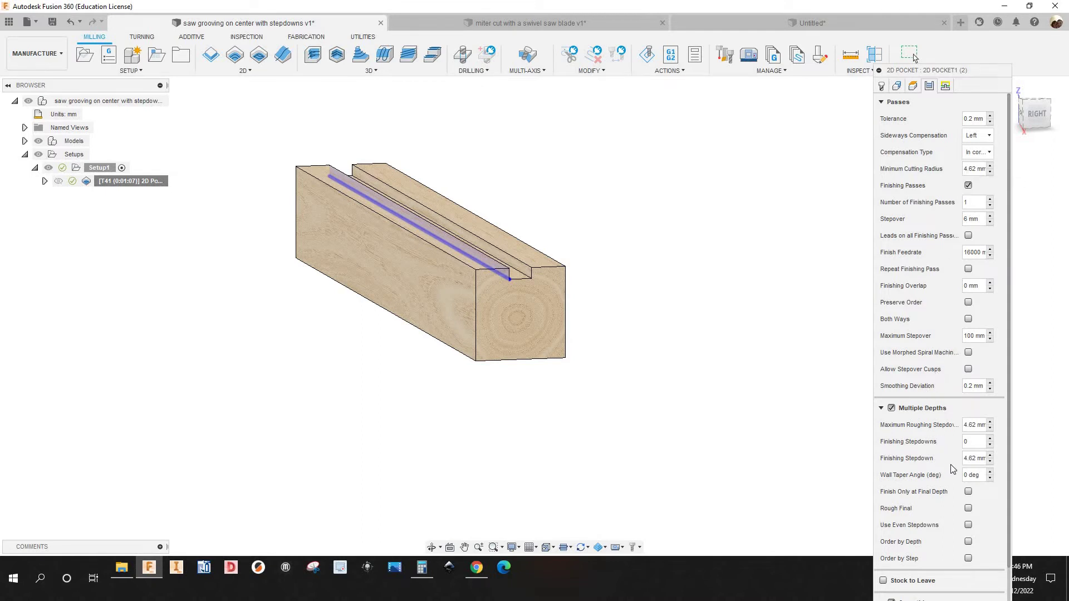
pyautogui.click(945, 87)
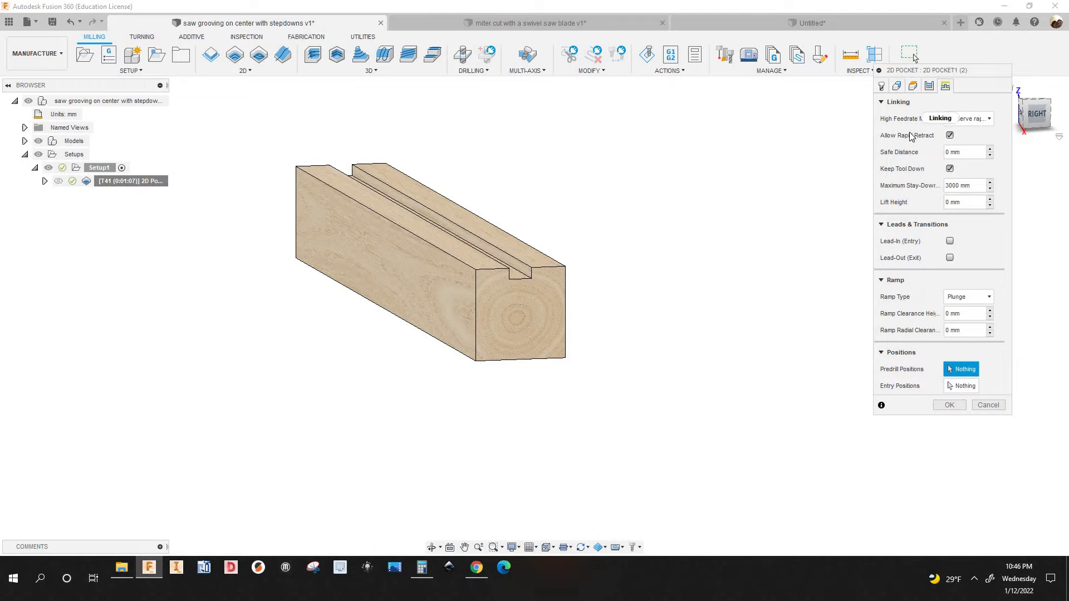
pyautogui.press('Return')
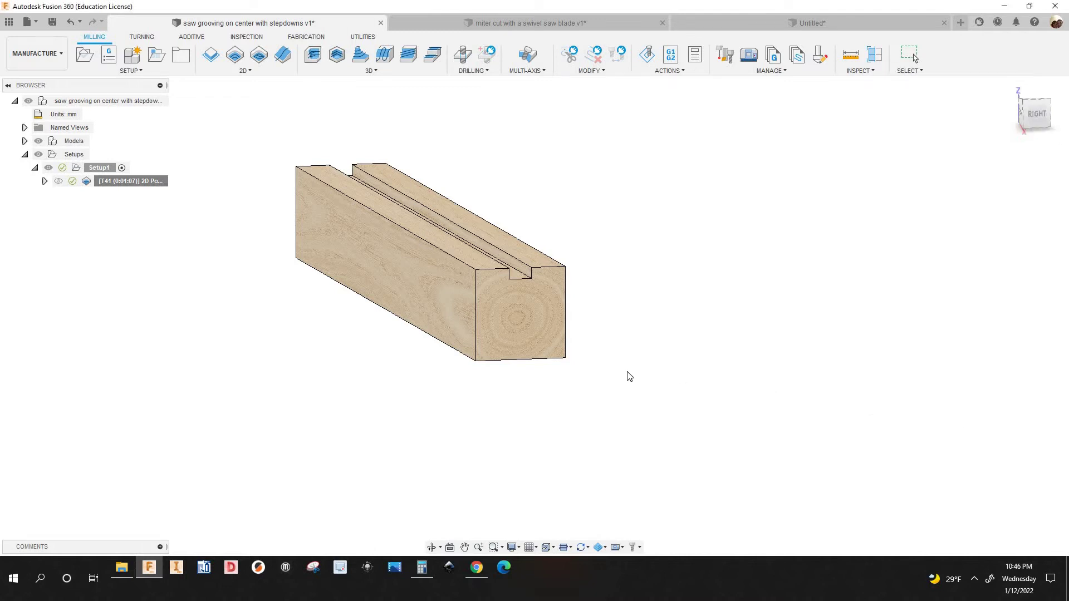
# Reopen the 2D Pocket operation and set 2 finishing passes with a 4 mm stepover
pyautogui.keyDown('shift'); pyautogui.moveTo(349, 223); pyautogui.dragTo(386, 243, button='middle'); pyautogui.keyUp('shift')
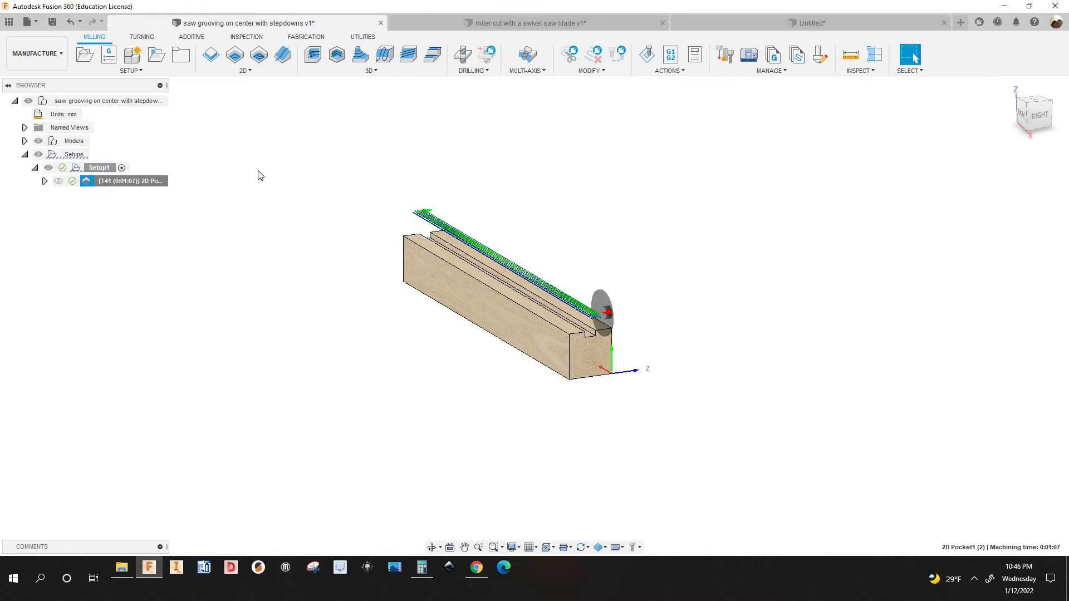
pyautogui.rightClick(149, 185)
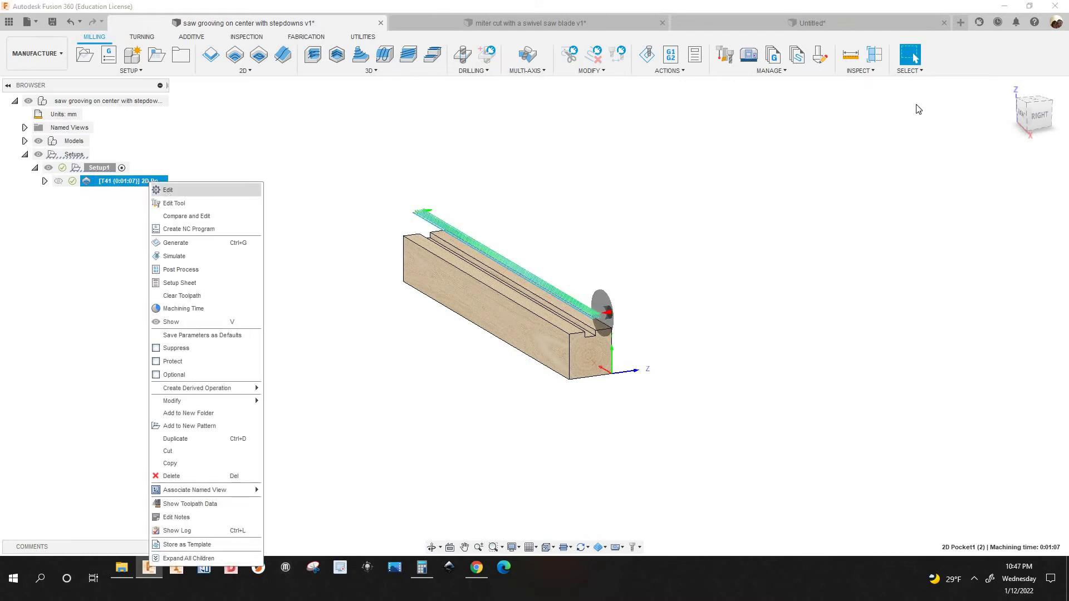
pyautogui.click(931, 86)
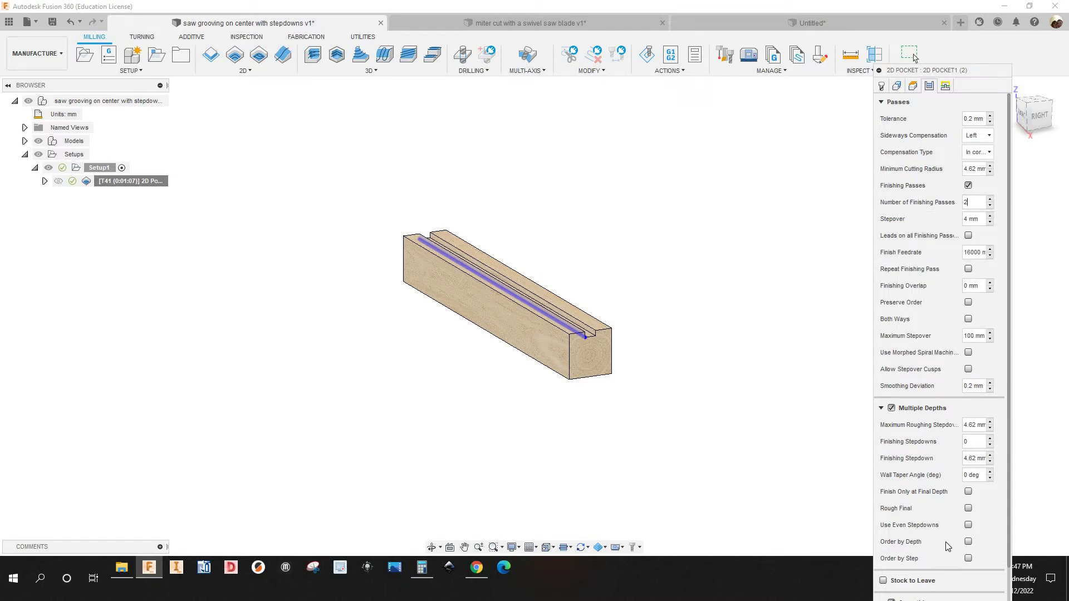
pyautogui.press('Return')
# Simulate the regenerated 2D Pocket toolpath, examine the saw blade's passes at the groove, and close the simulation
pyautogui.scroll(5, 576, 234)
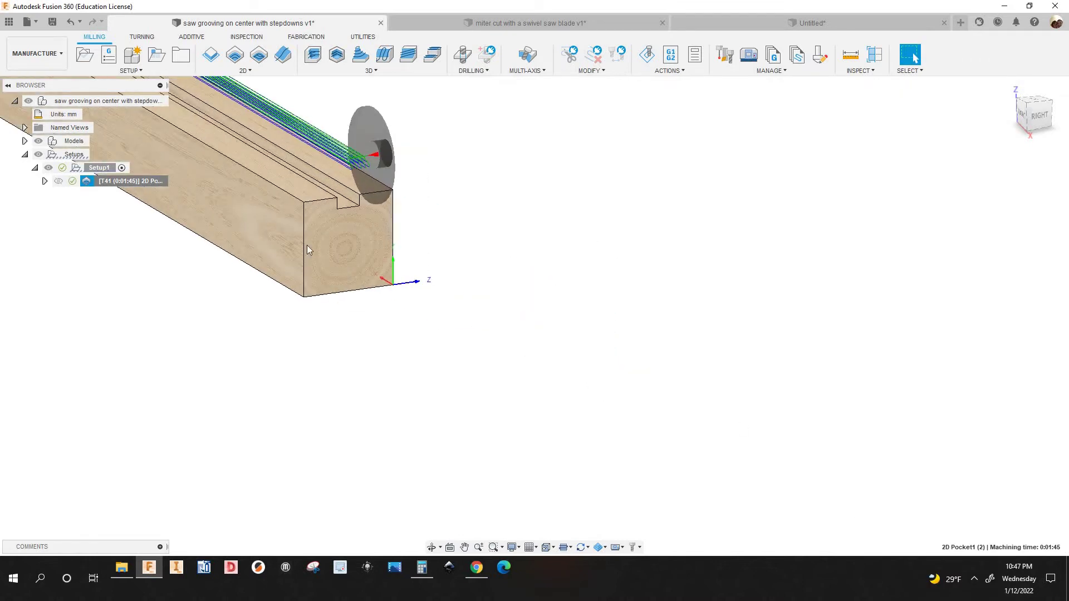
pyautogui.scroll(-3, 341, 257)
pyautogui.rightClick(154, 184)
pyautogui.press('Down')
pyautogui.press('Return')
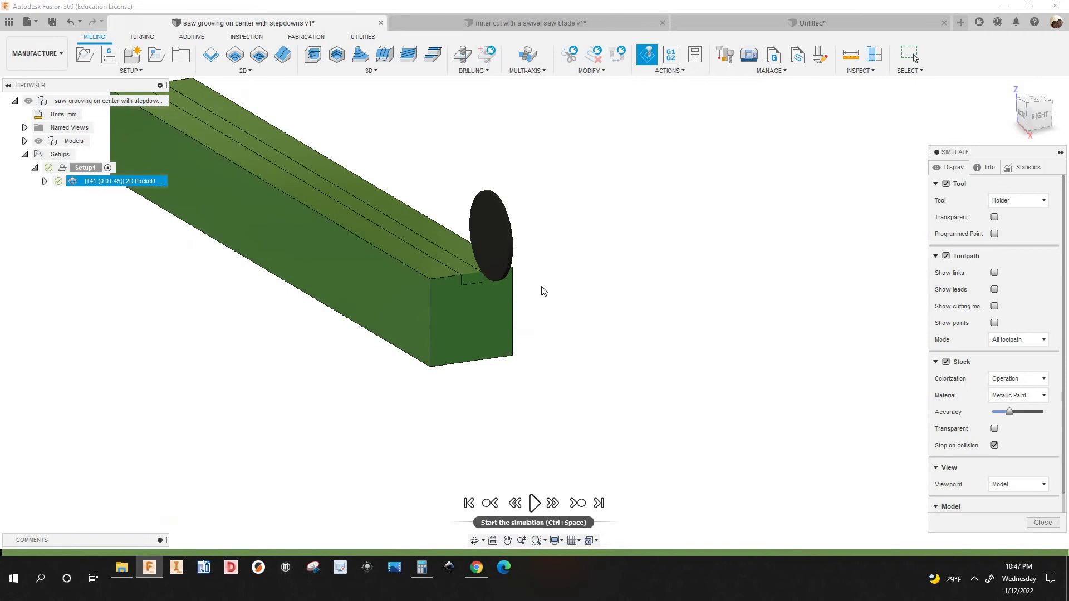
pyautogui.press('space')
pyautogui.moveTo(501, 324); pyautogui.dragTo(522, 420, button='middle')
pyautogui.scroll(5, 498, 379)
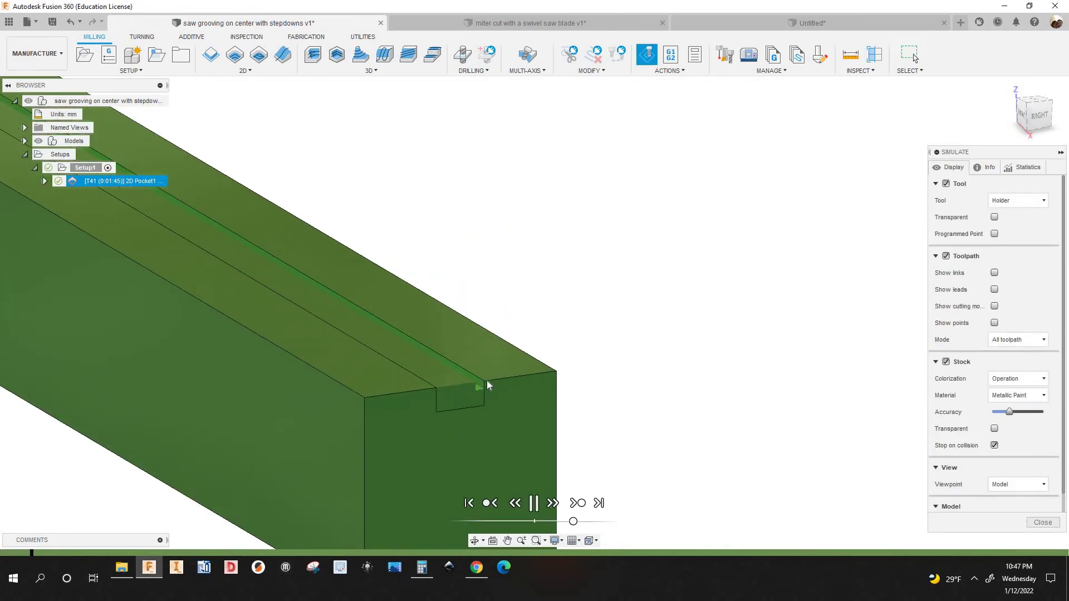
pyautogui.scroll(4, 487, 384)
pyautogui.scroll(-8, 474, 401)
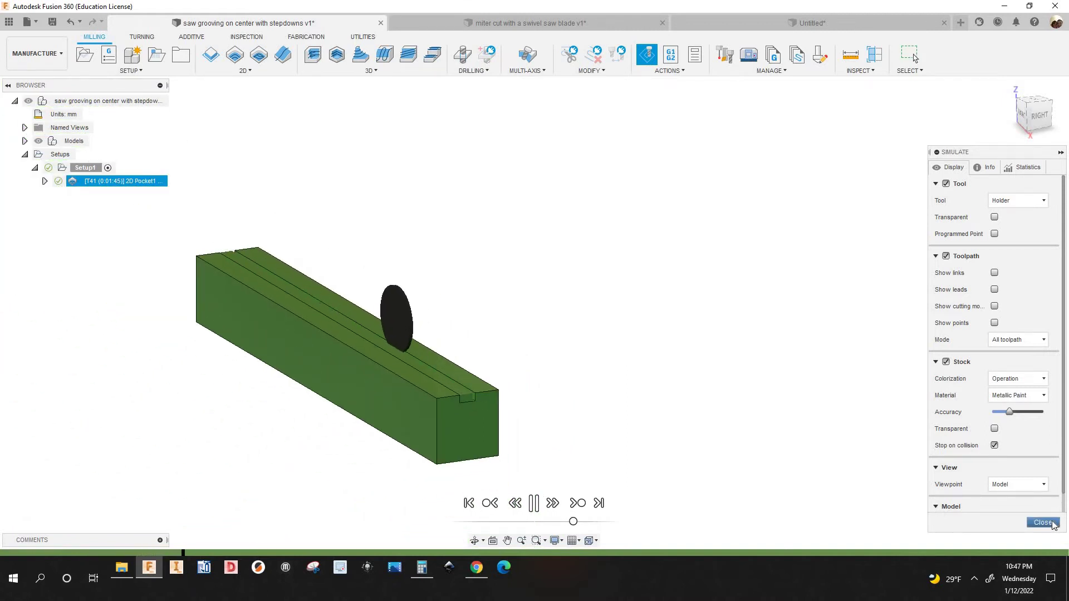
pyautogui.click(1042, 523)
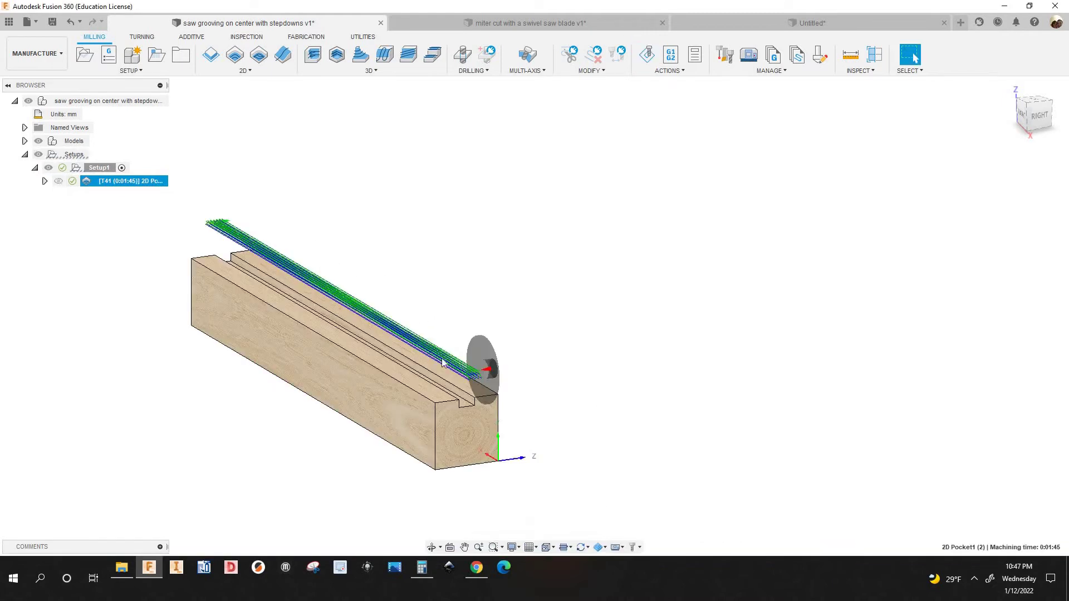
# Open the saw_stepdown program from the TEST_PROGRAMS folder in woodWOP
pyautogui.scroll(5, 568, 332)
pyautogui.scroll(-4, 582, 395)
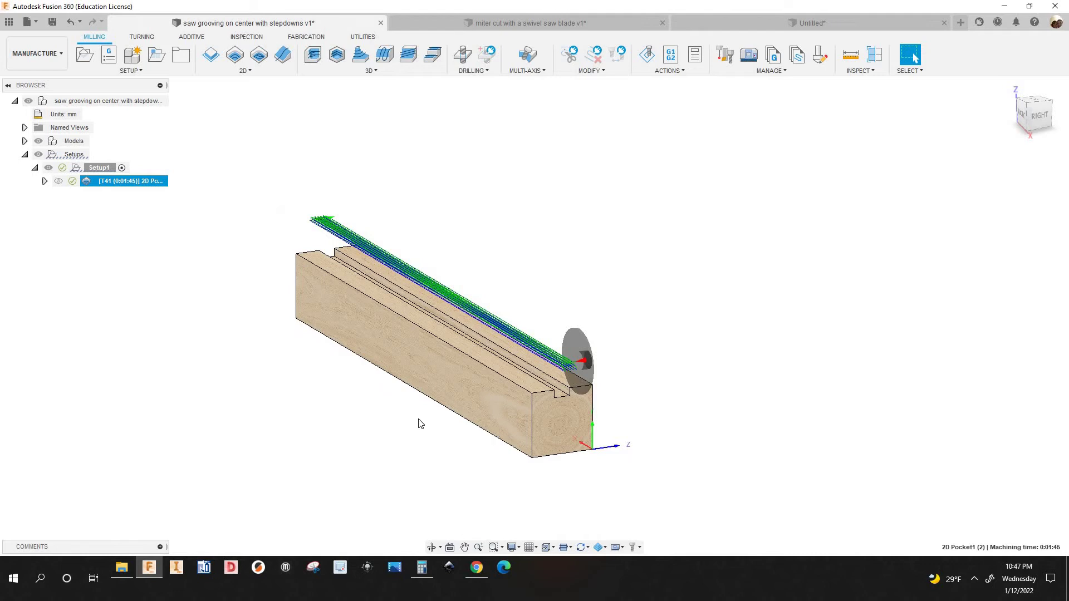
pyautogui.click(122, 568)
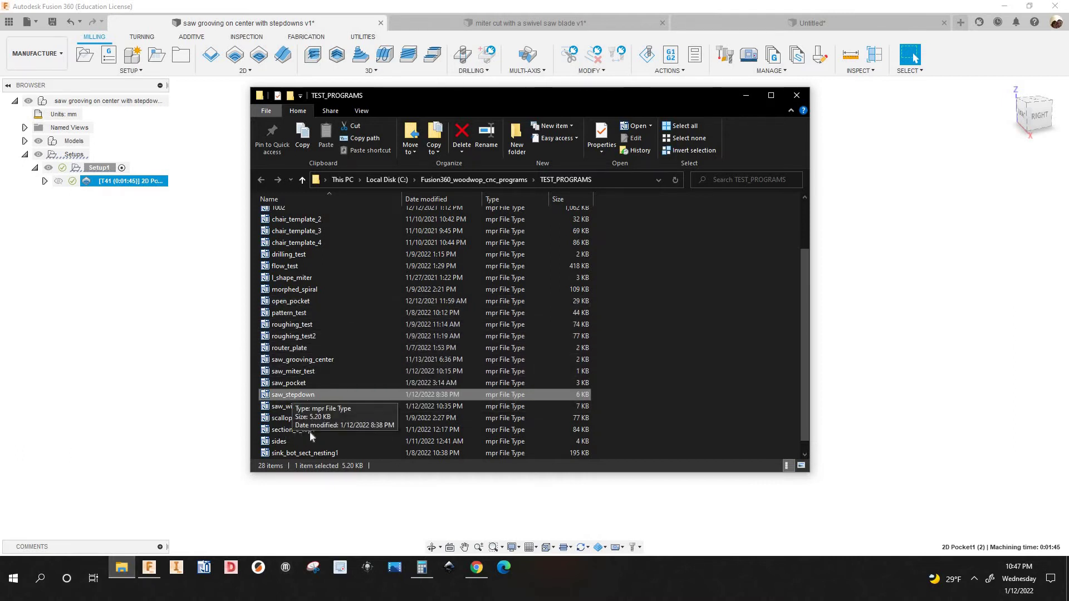
pyautogui.doubleClick(296, 395)
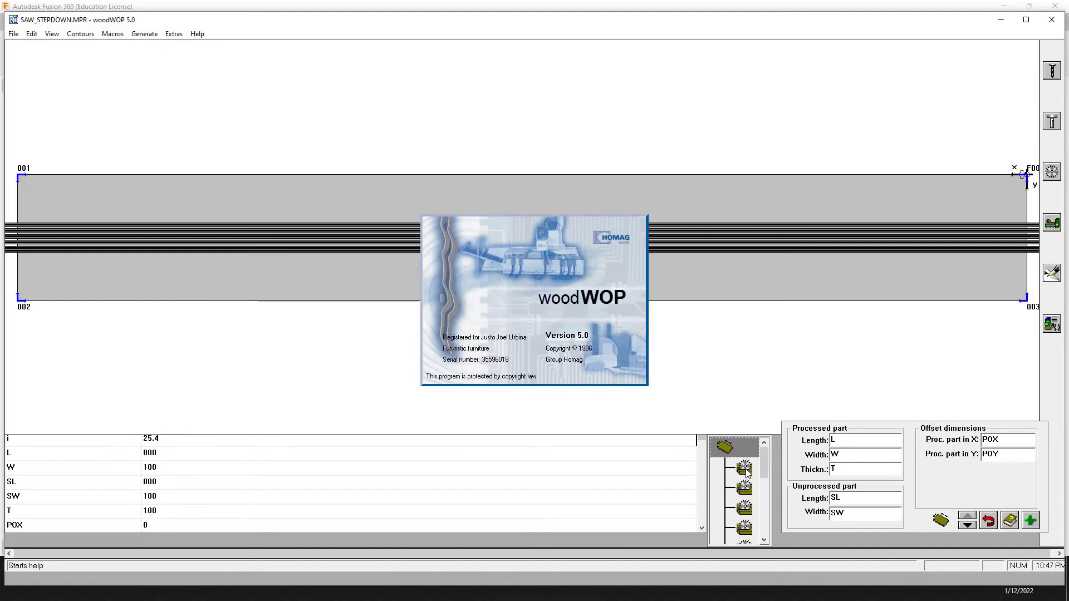
# Compare the coordinates and depths of the first two grooving macros in the SAW_STEPDOWN program
pyautogui.click(748, 470)
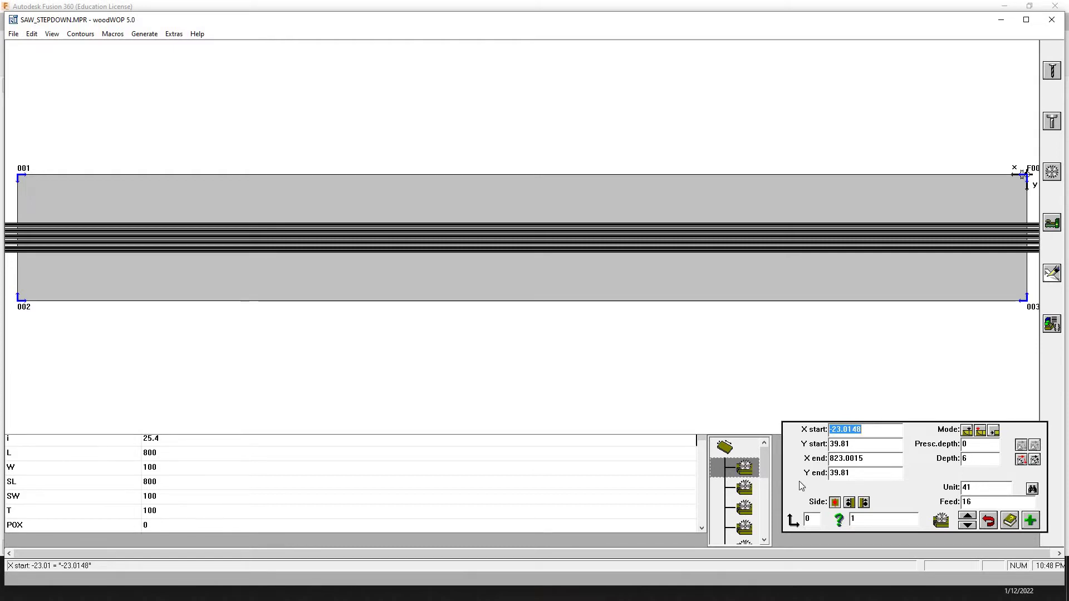
pyautogui.press('pagedown')
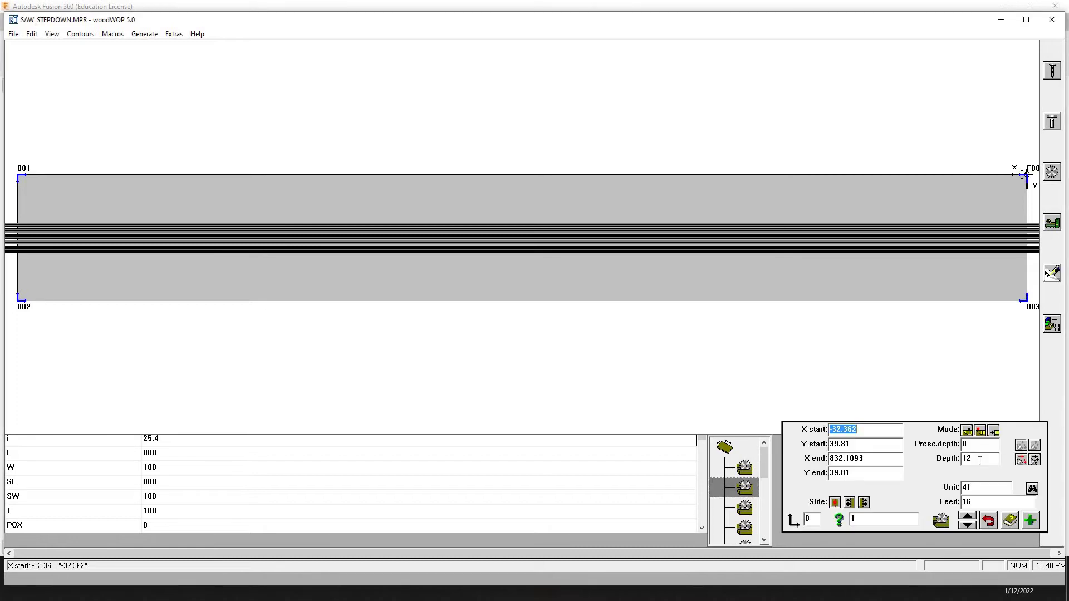
pyautogui.click(967, 459)
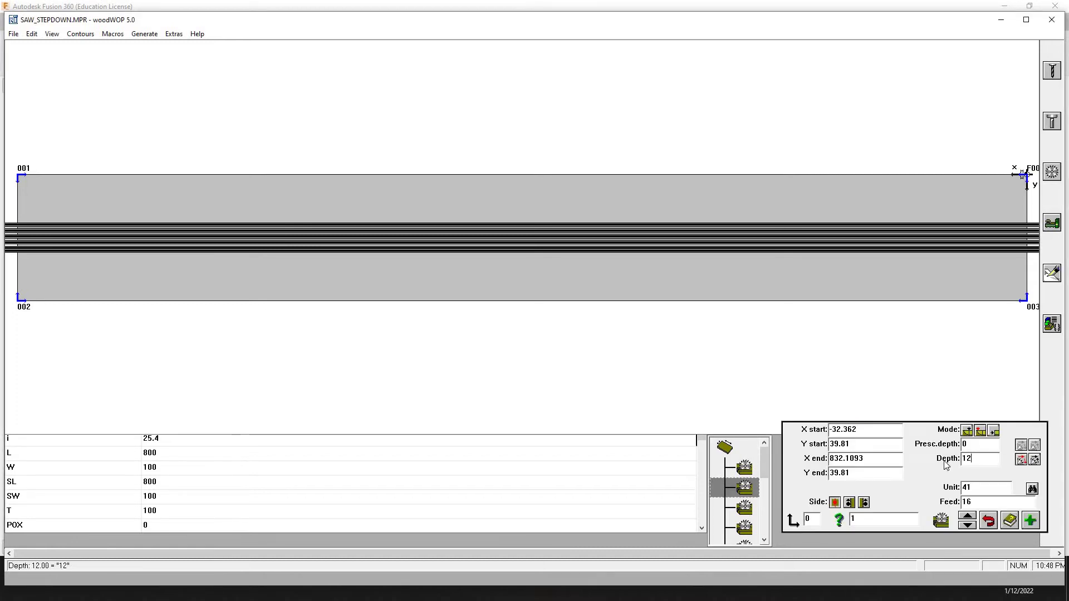
pyautogui.click(746, 470)
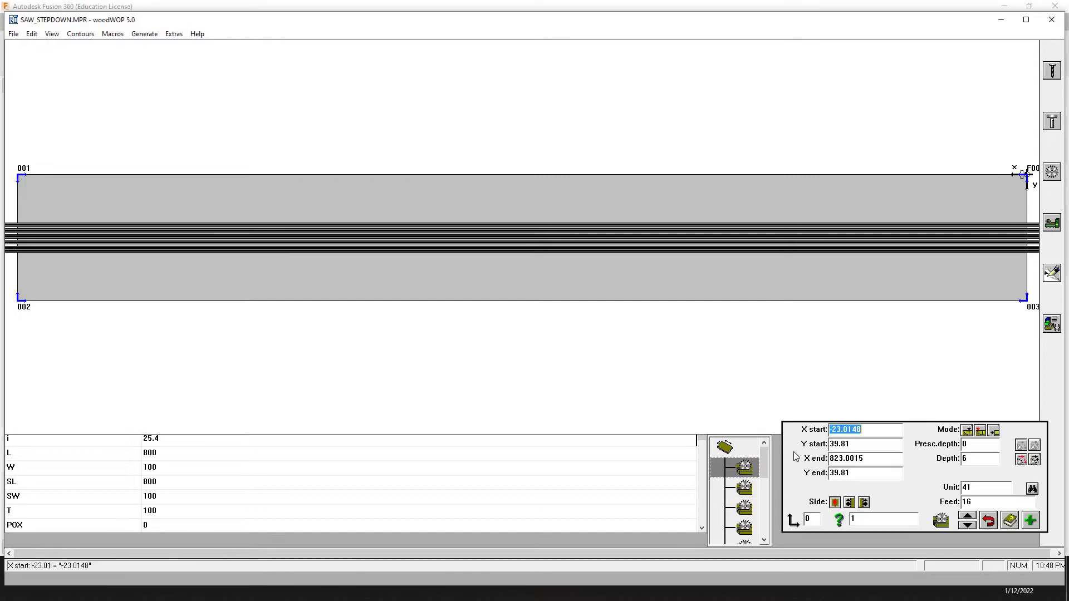
pyautogui.click(745, 478)
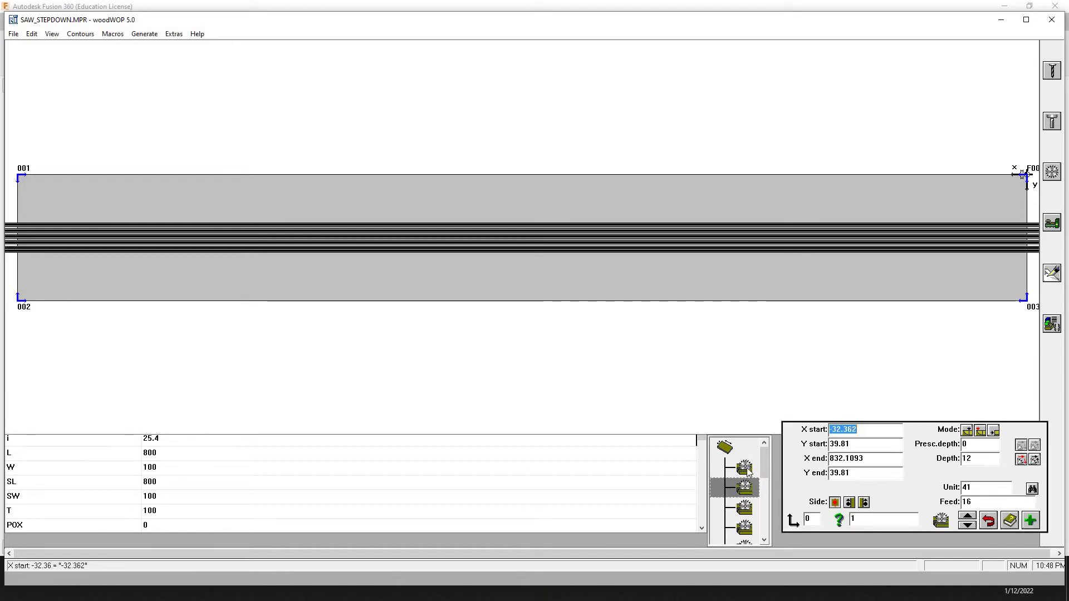
pyautogui.click(748, 472)
pyautogui.click(748, 472)
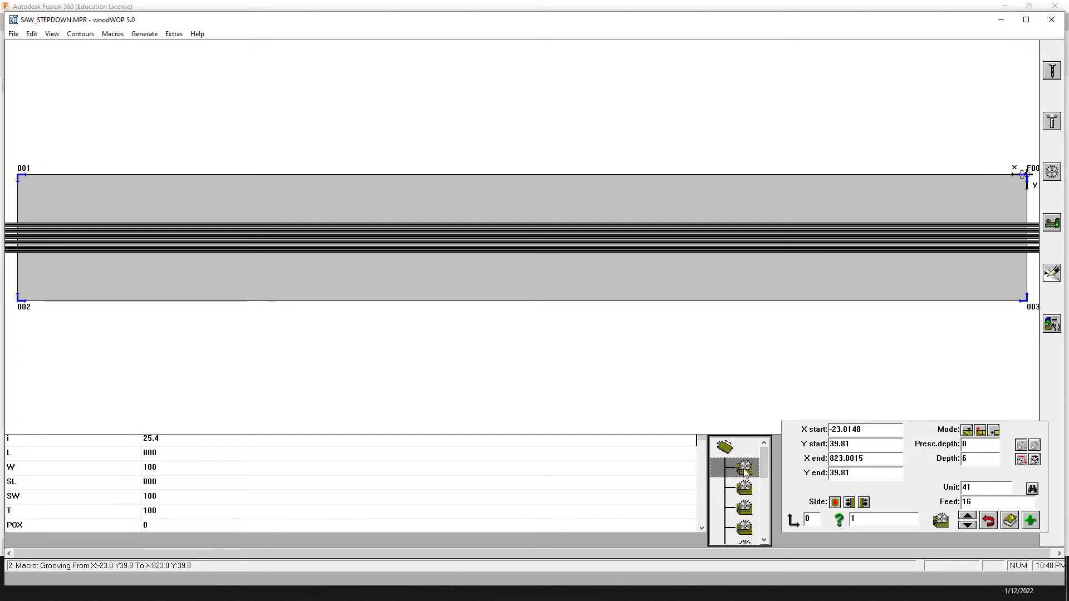
pyautogui.press('Down')
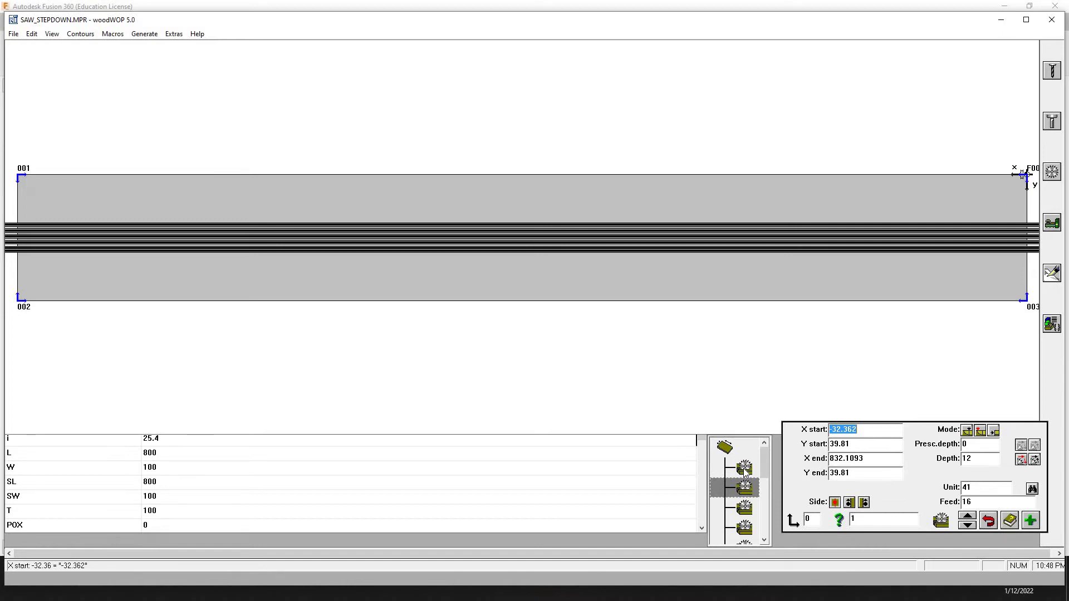
pyautogui.press('Up')
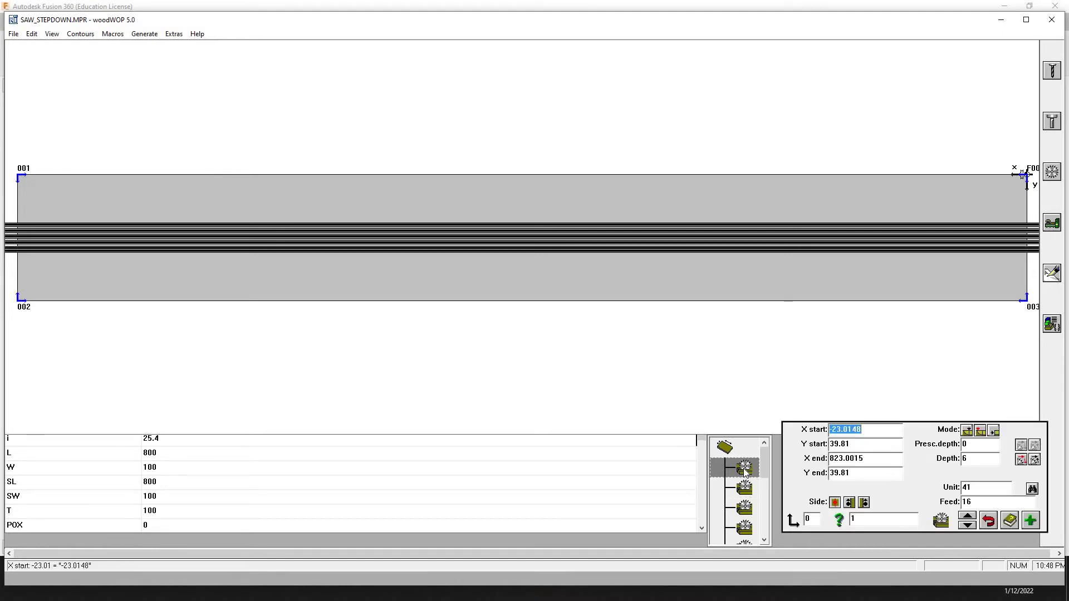
# Close the SAW_STEPDOWN program and switch to the miter cut with a swivel saw blade document in Fusion 360
pyautogui.press('super+Up')
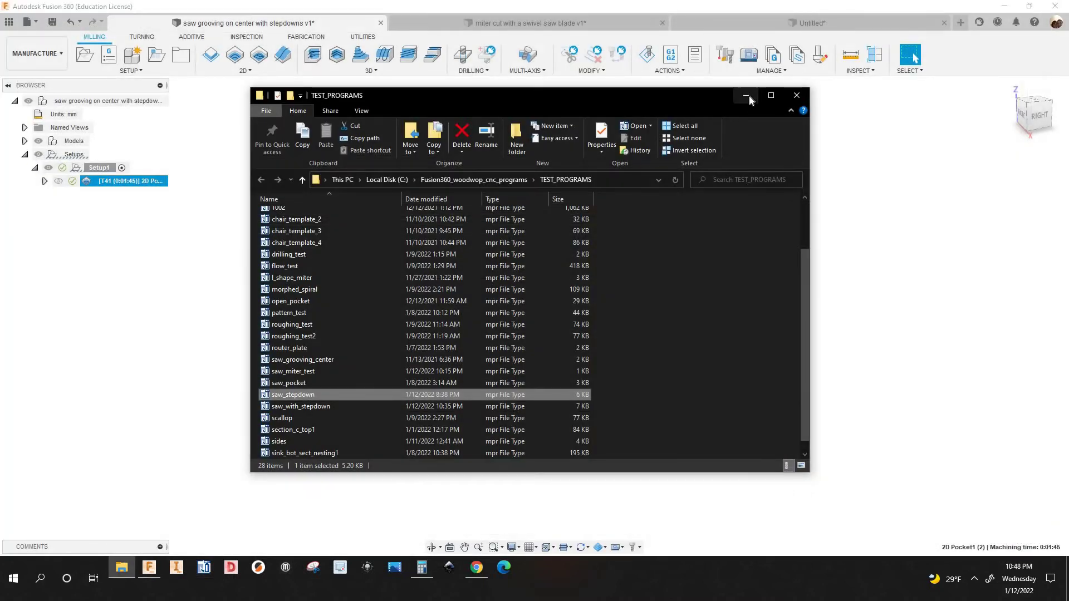
pyautogui.click(749, 95)
pyautogui.scroll(-1, 495, 194)
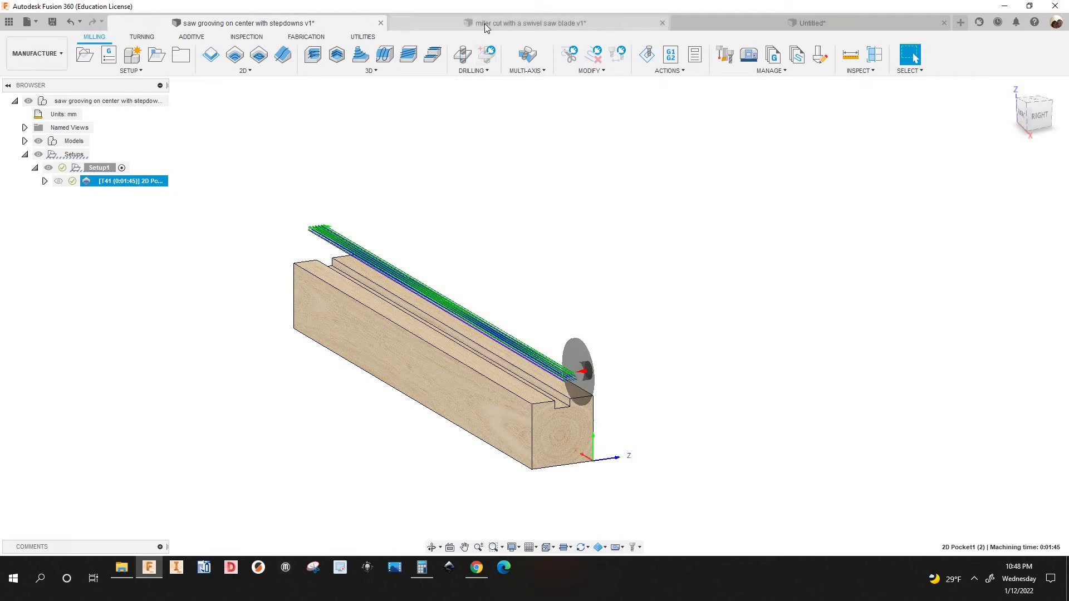
pyautogui.hotkey('ctrl', 'Tab')
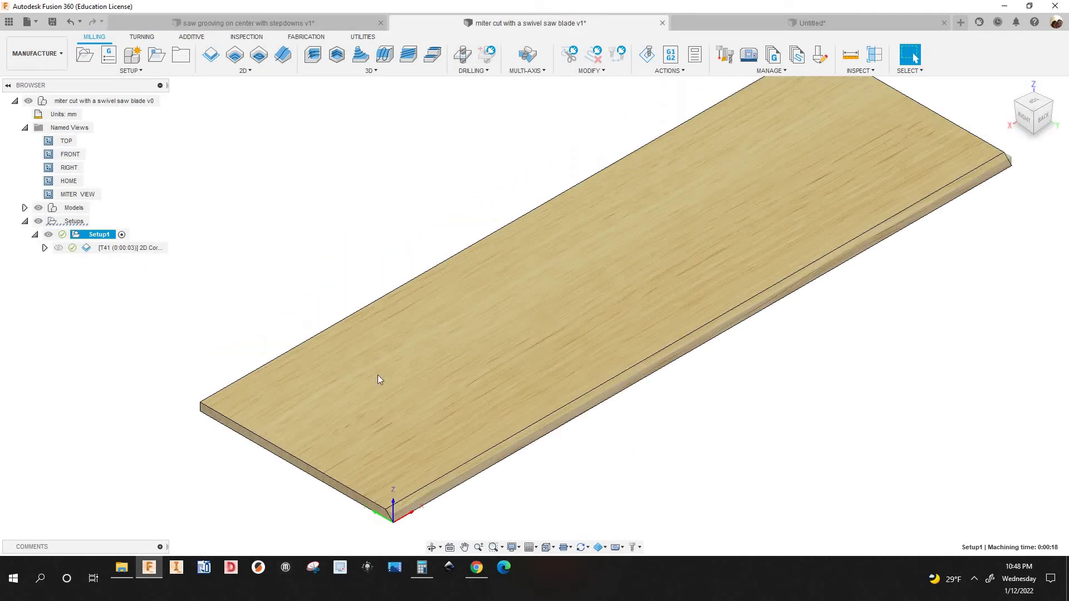
# Examine the mitered long edge of the board up close and as a whole
pyautogui.scroll(3, 343, 477)
pyautogui.scroll(1, 312, 473)
pyautogui.scroll(-2, 366, 447)
pyautogui.scroll(2, 367, 447)
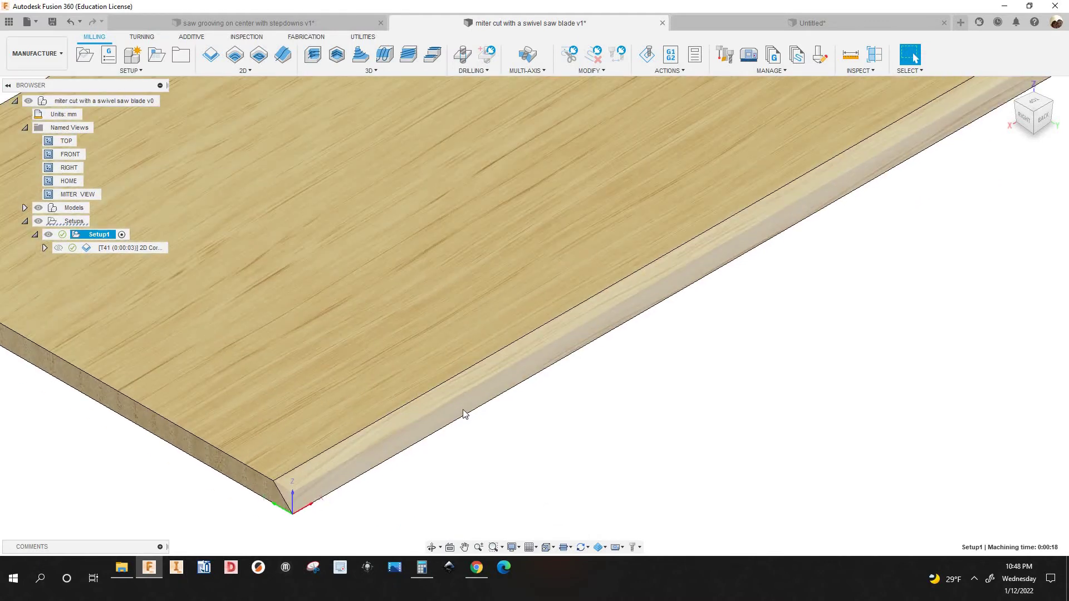
pyautogui.scroll(-5, 452, 422)
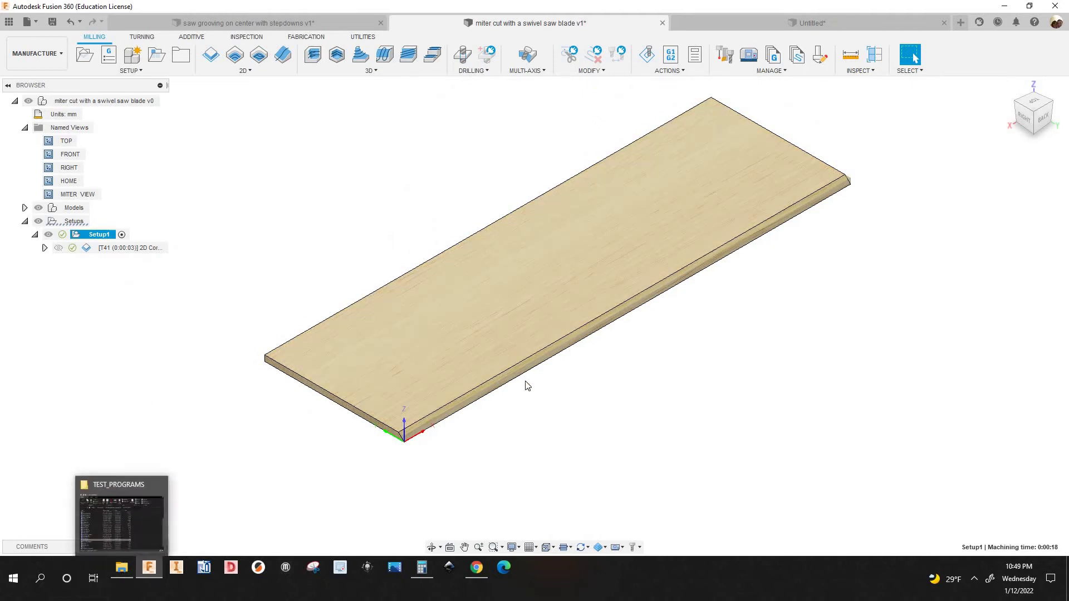
pyautogui.scroll(2, 527, 384)
# Open the saw_miter_test program from the TEST_PROGRAMS folder in woodWOP
pyautogui.click(122, 570)
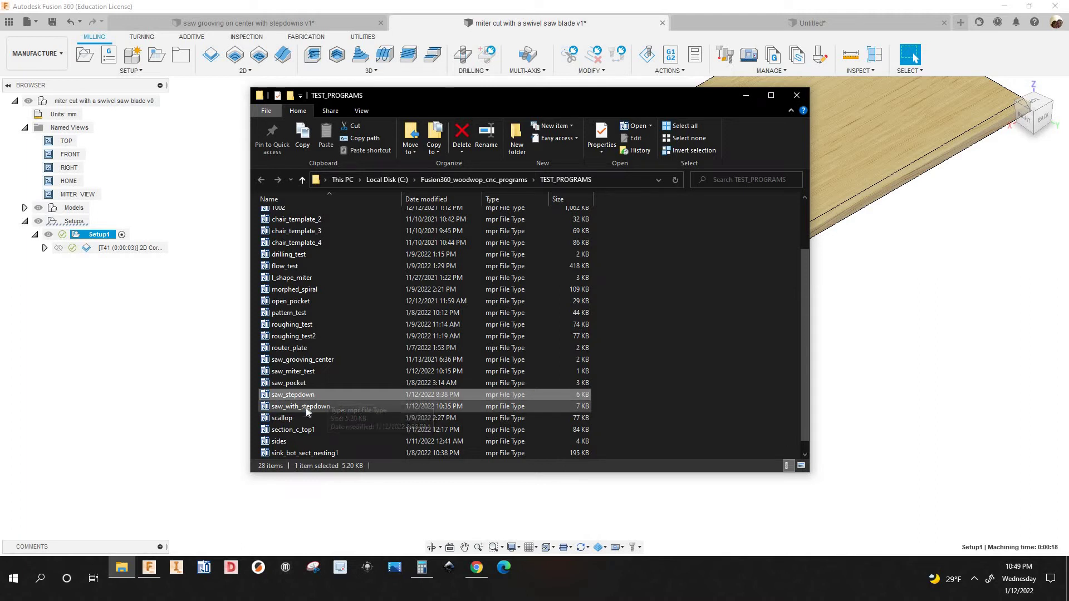
pyautogui.scroll(-1, 313, 432)
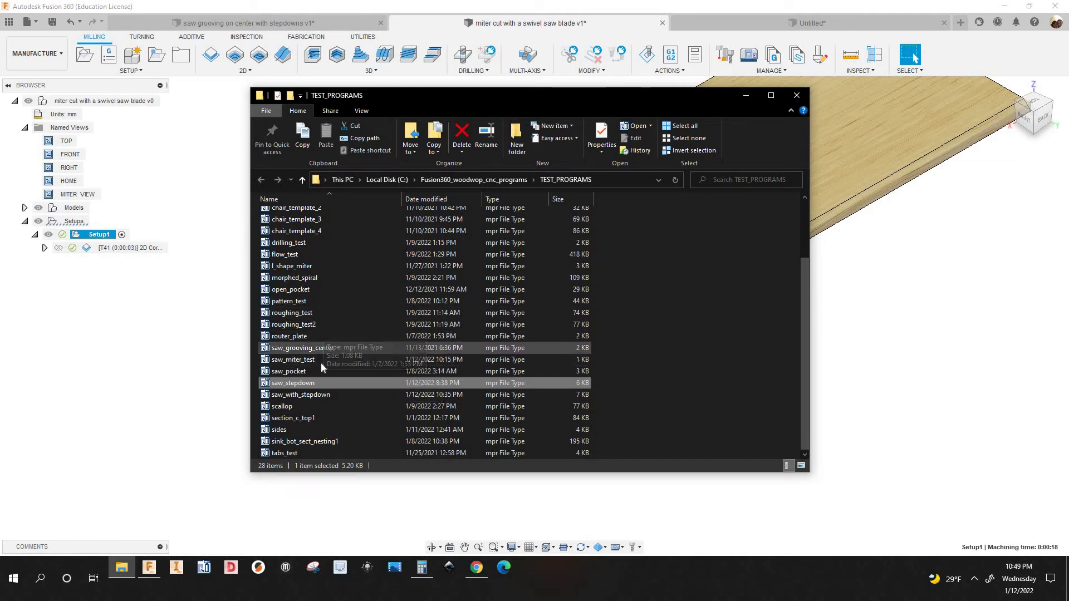
pyautogui.doubleClick(315, 349)
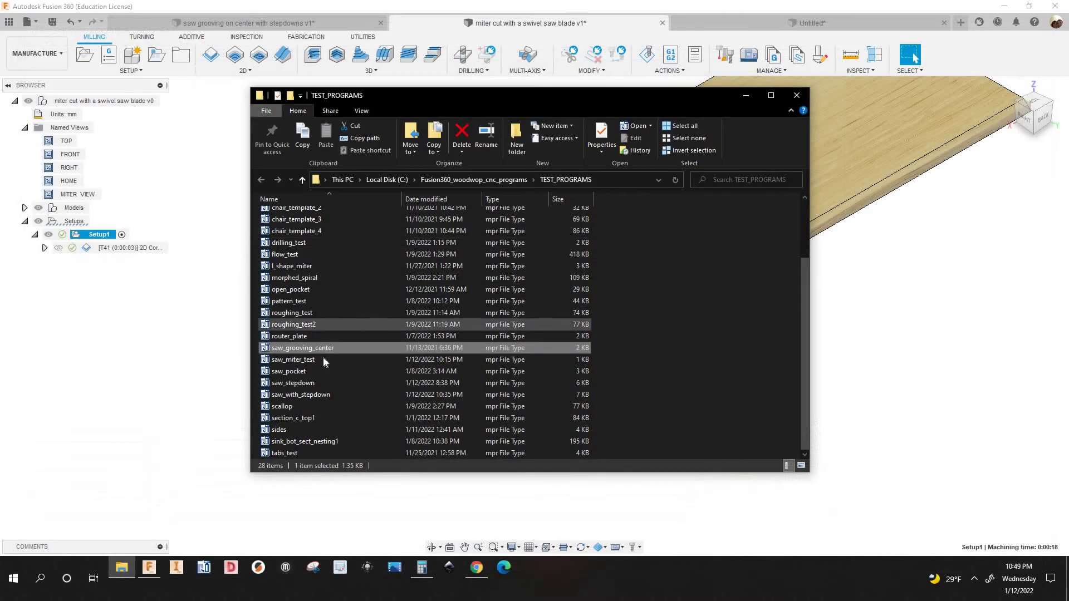
pyautogui.click(323, 359)
pyautogui.doubleClick(324, 359)
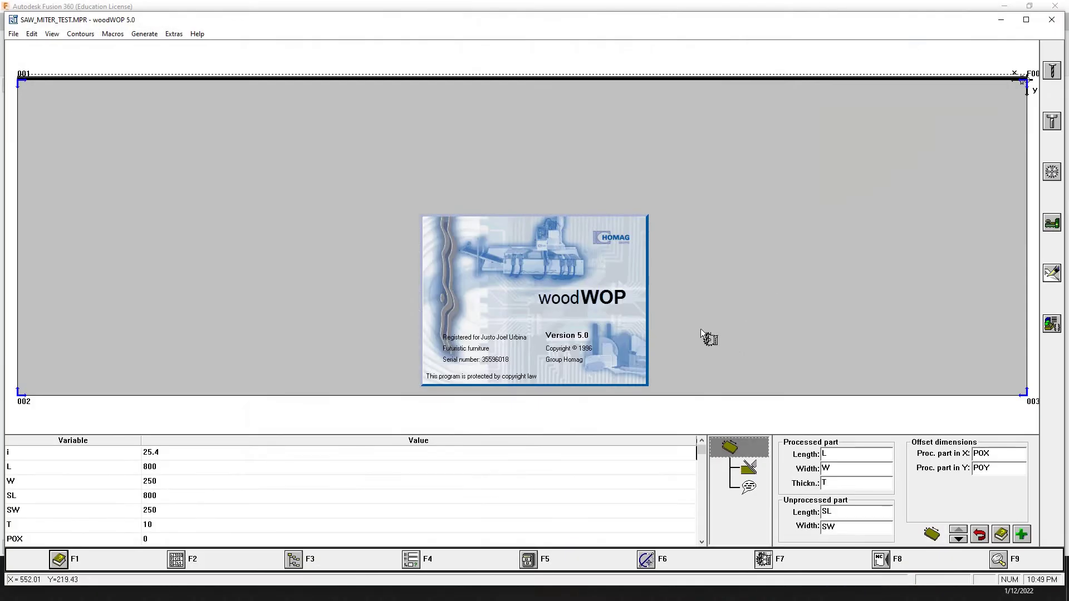
pyautogui.click(1018, 21)
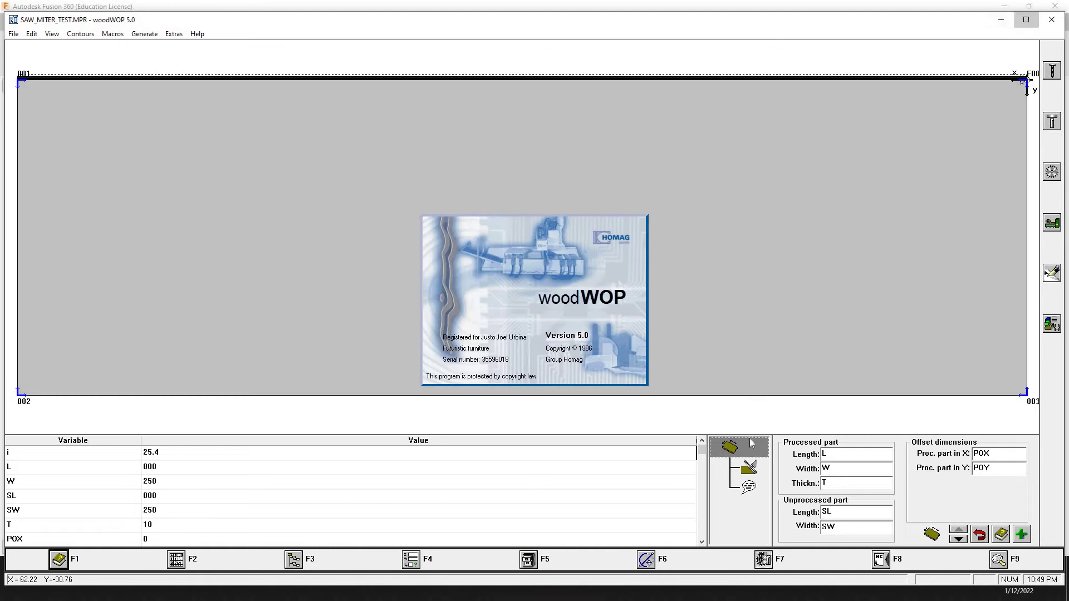
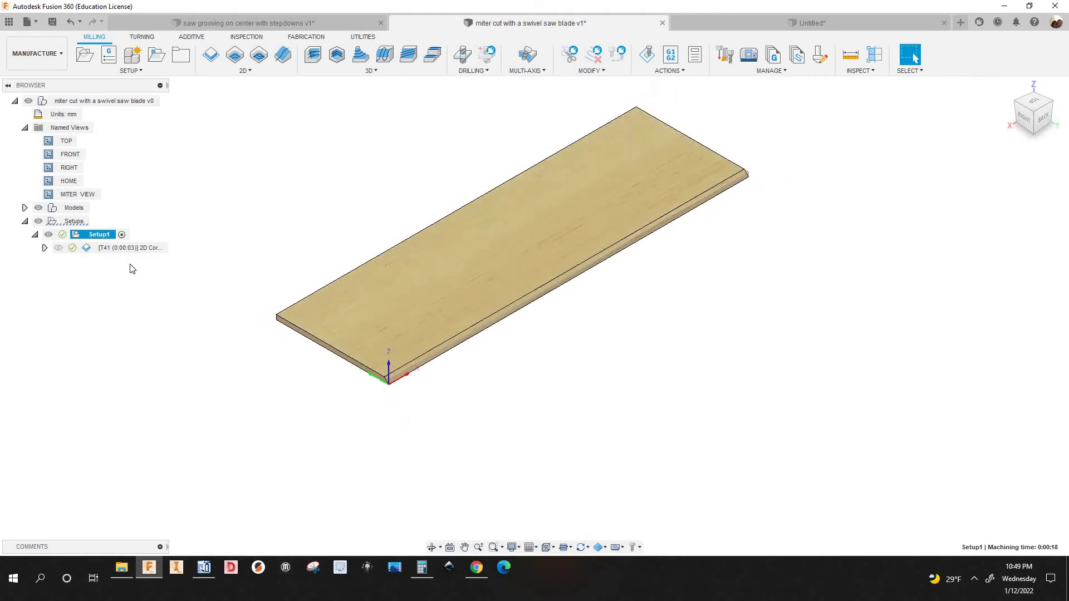
# Open the T41 2D contour operation under Setup1 for editing and show its tool settings
pyautogui.scroll(1, 187, 254)
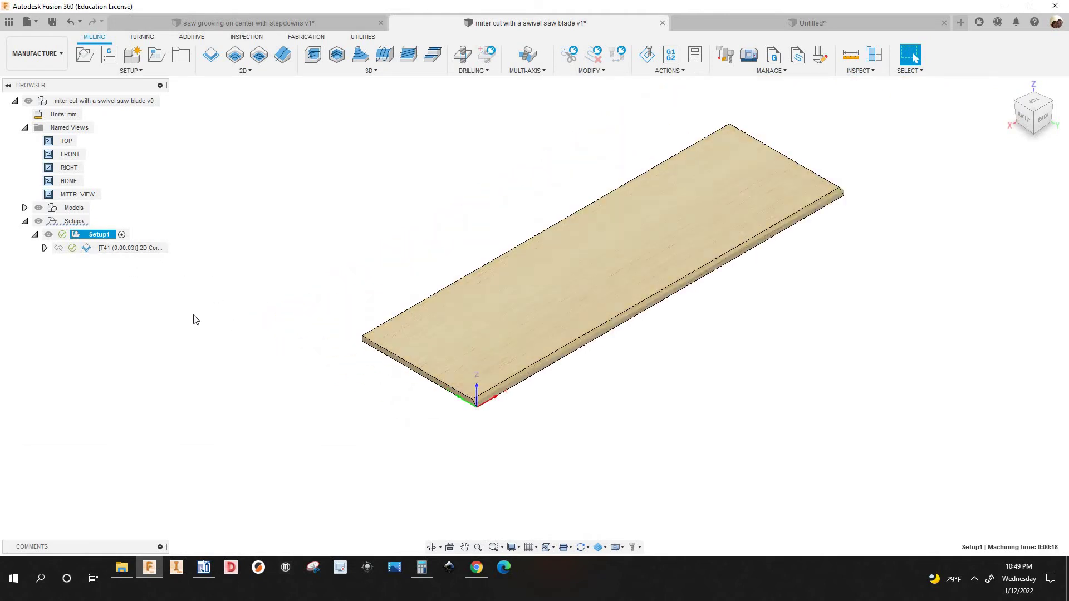
pyautogui.scroll(3, 257, 333)
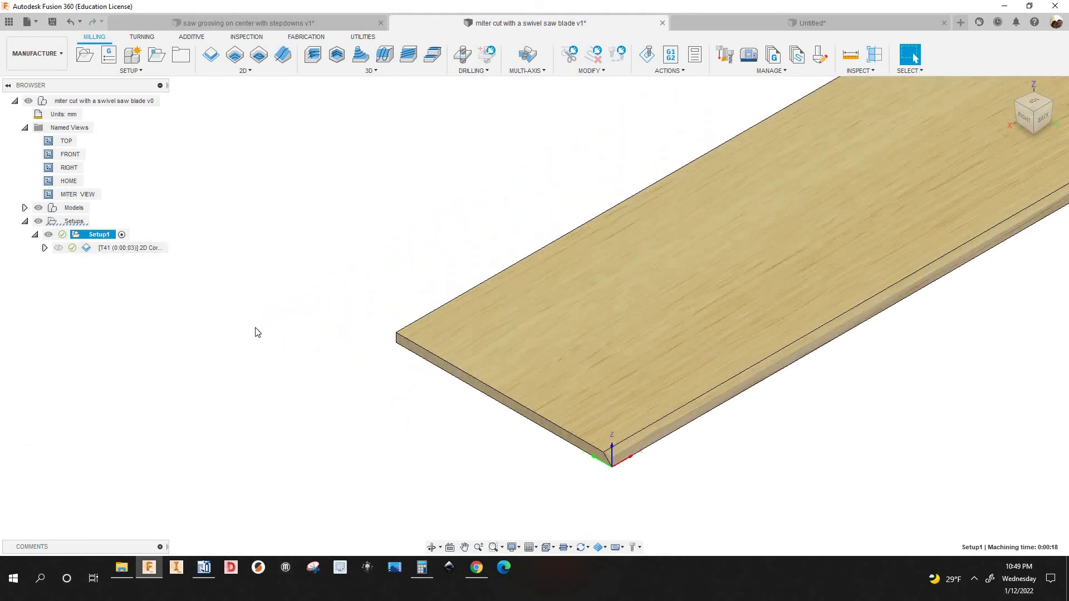
pyautogui.click(113, 249)
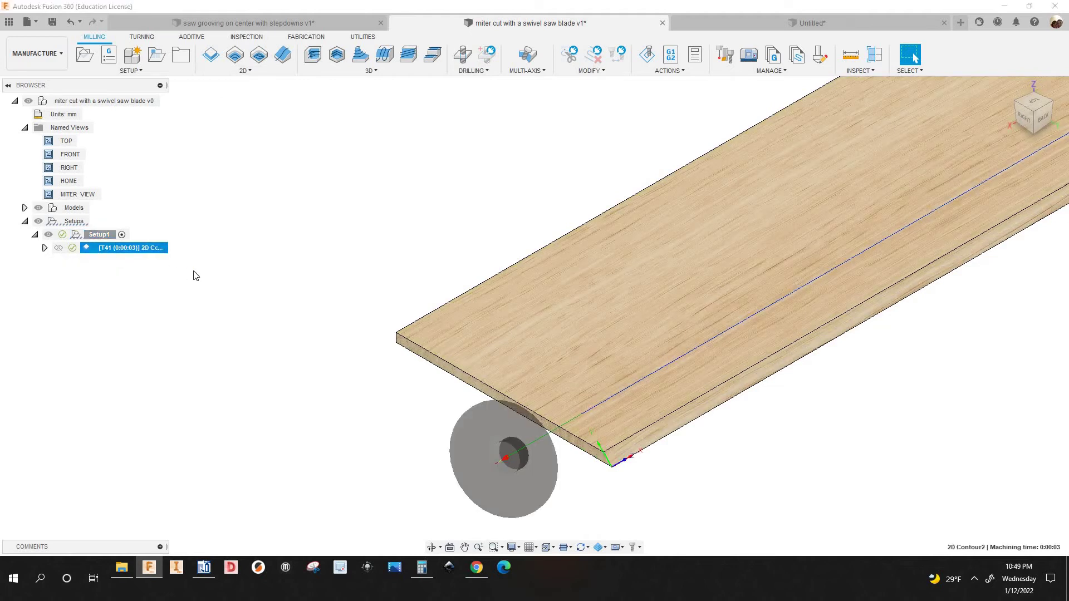
pyautogui.scroll(-1, 189, 270)
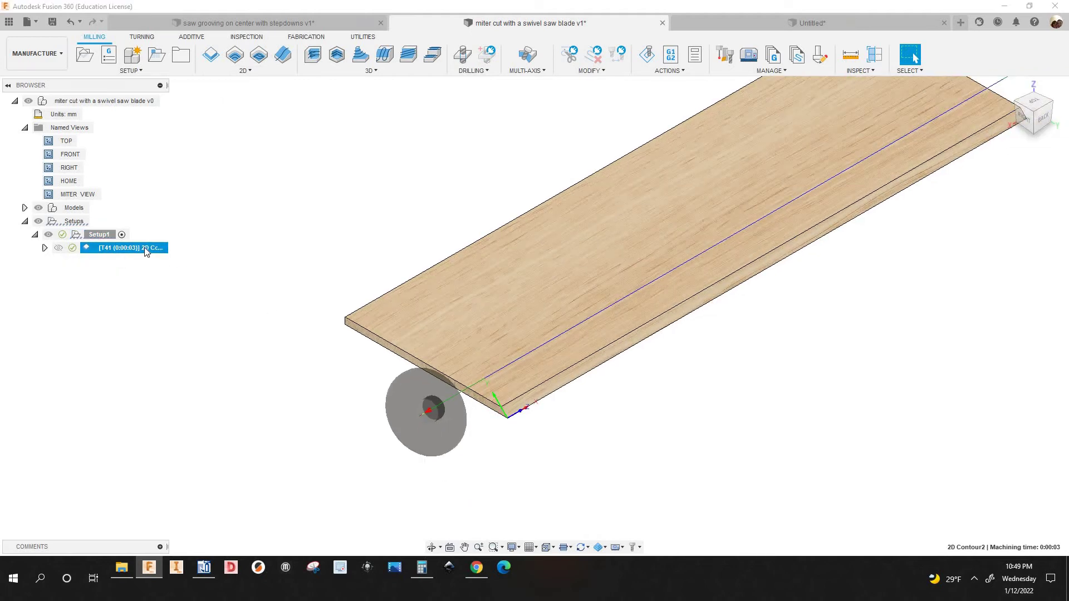
pyautogui.rightClick(146, 252)
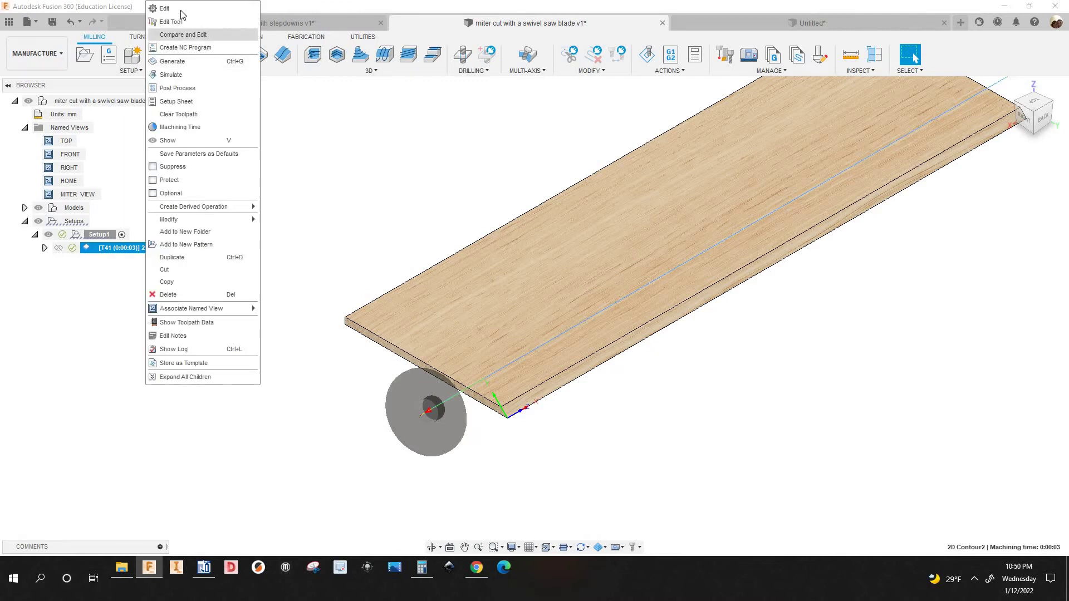
pyautogui.click(883, 131)
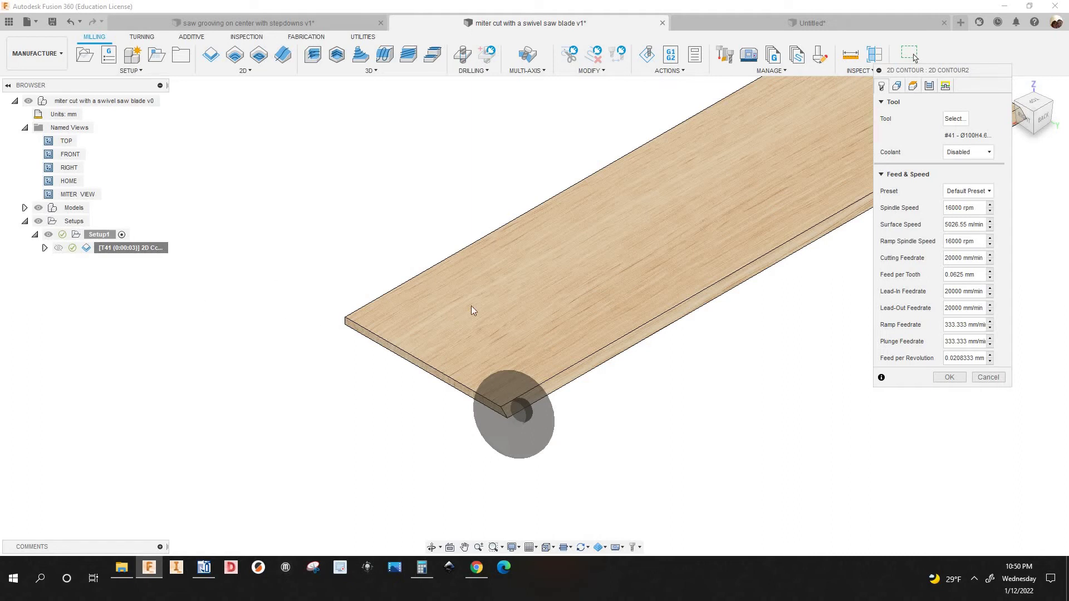
# Examine the saw blade preview at the board's mitered corner, up close and with the whole board in view
pyautogui.scroll(-3, 700, 367)
pyautogui.moveTo(637, 405); pyautogui.dragTo(536, 444, button='middle')
pyautogui.scroll(3, 506, 380)
pyautogui.moveTo(467, 465); pyautogui.dragTo(438, 404, button='middle')
pyautogui.scroll(3, 460, 406)
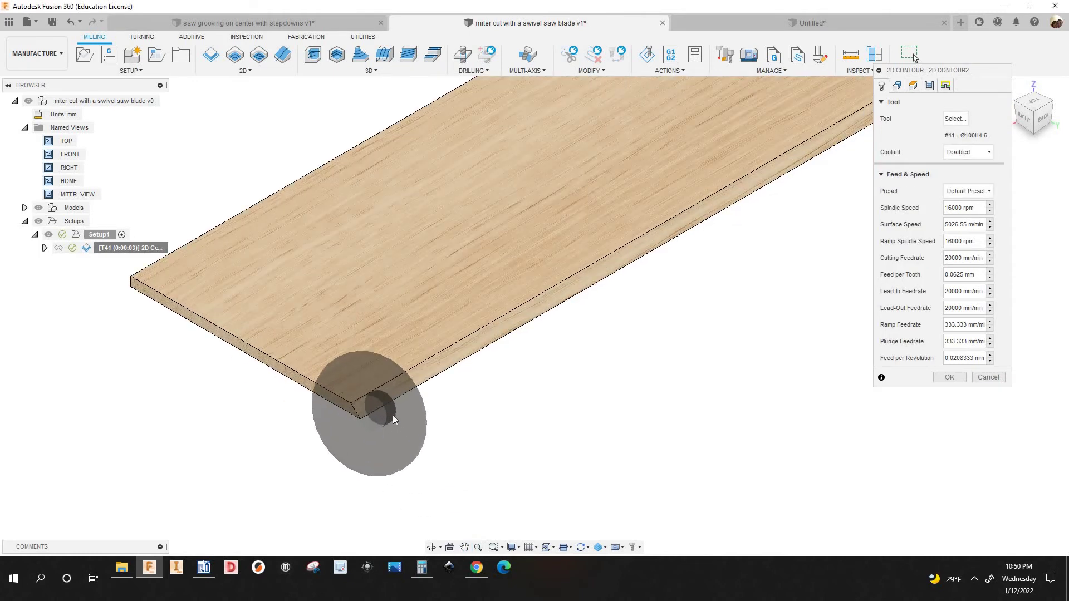
pyautogui.scroll(2, 401, 412)
pyautogui.scroll(-5, 513, 382)
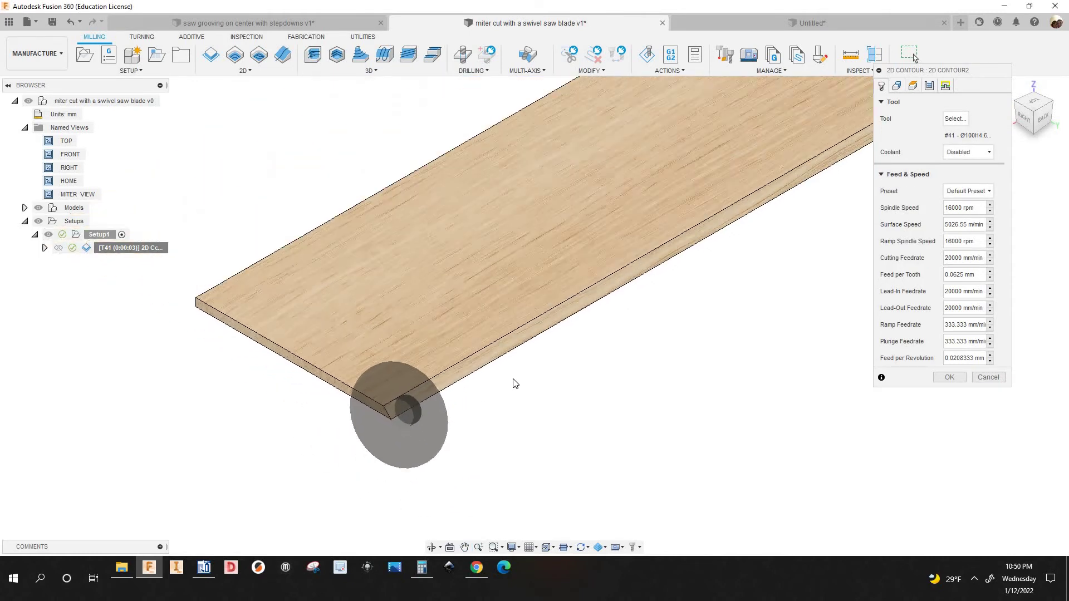
pyautogui.scroll(1, 456, 403)
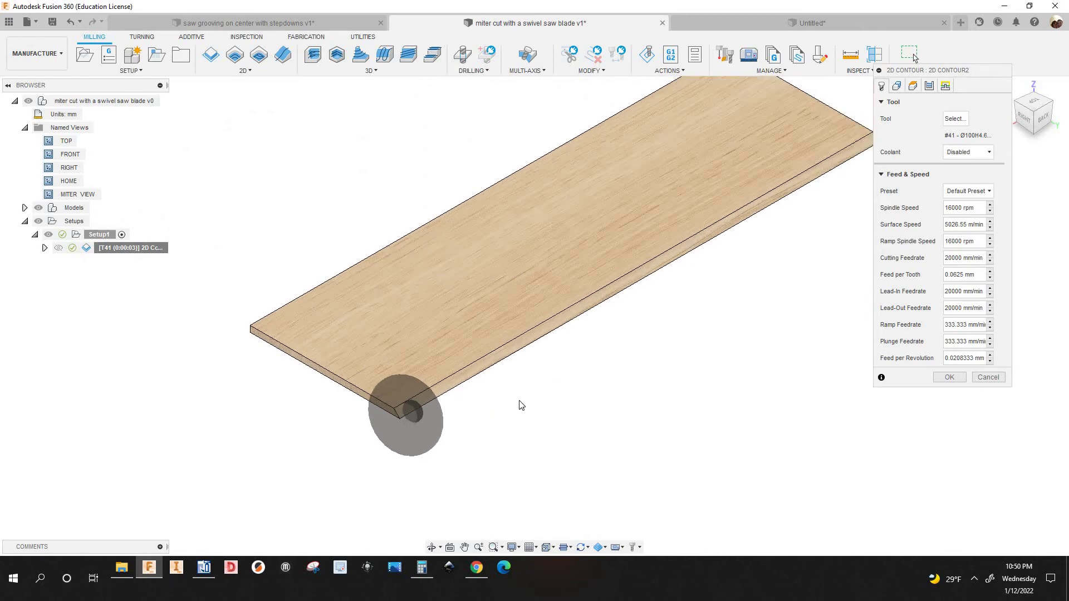
pyautogui.scroll(-3, 520, 406)
pyautogui.scroll(2, 501, 390)
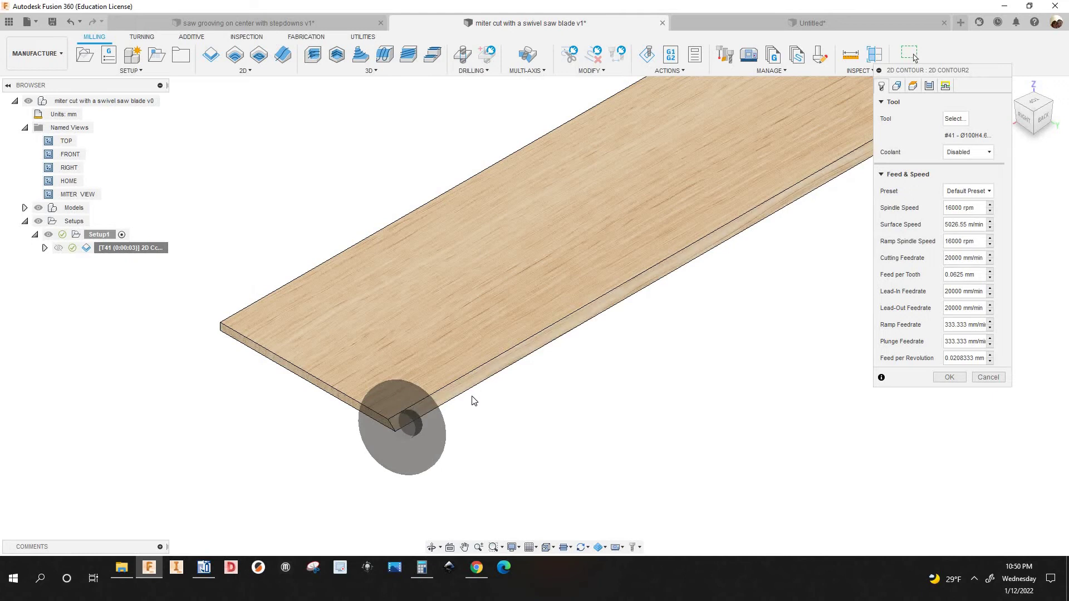
pyautogui.scroll(-2, 489, 397)
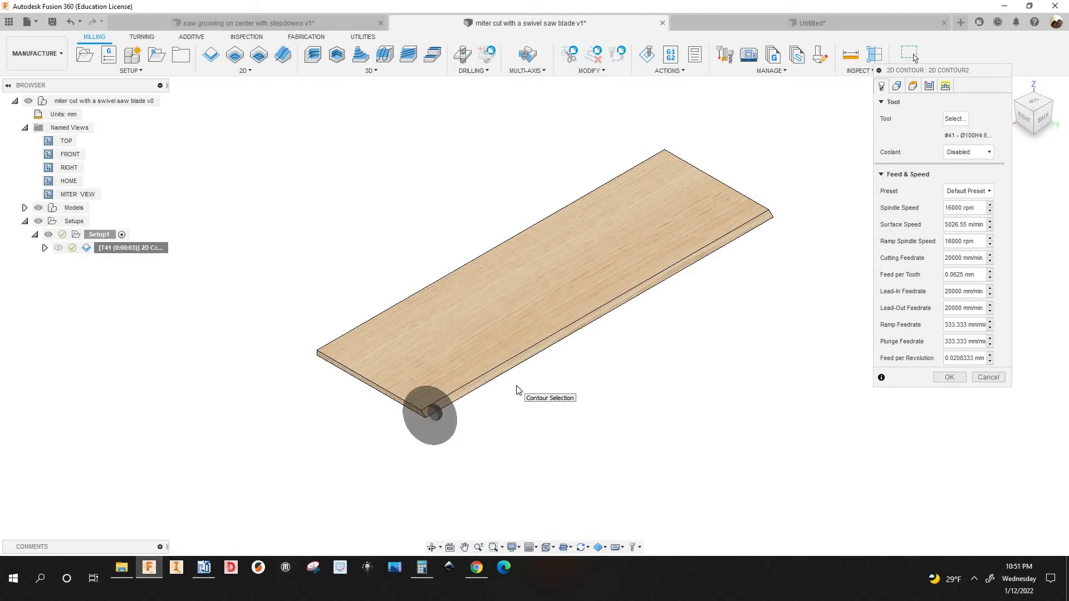
pyautogui.scroll(1, 519, 389)
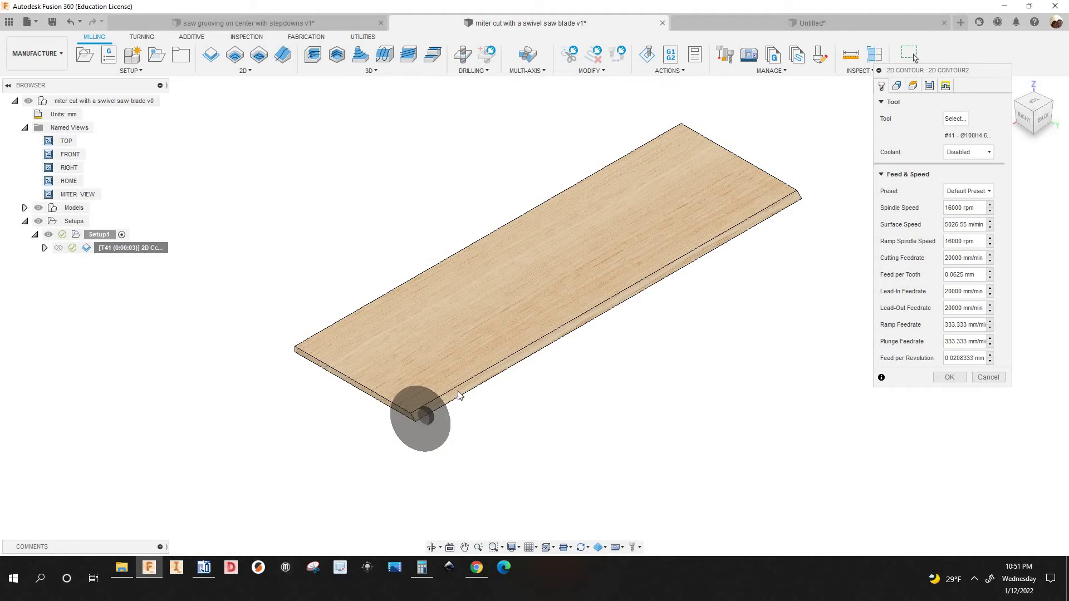
pyautogui.scroll(4, 490, 404)
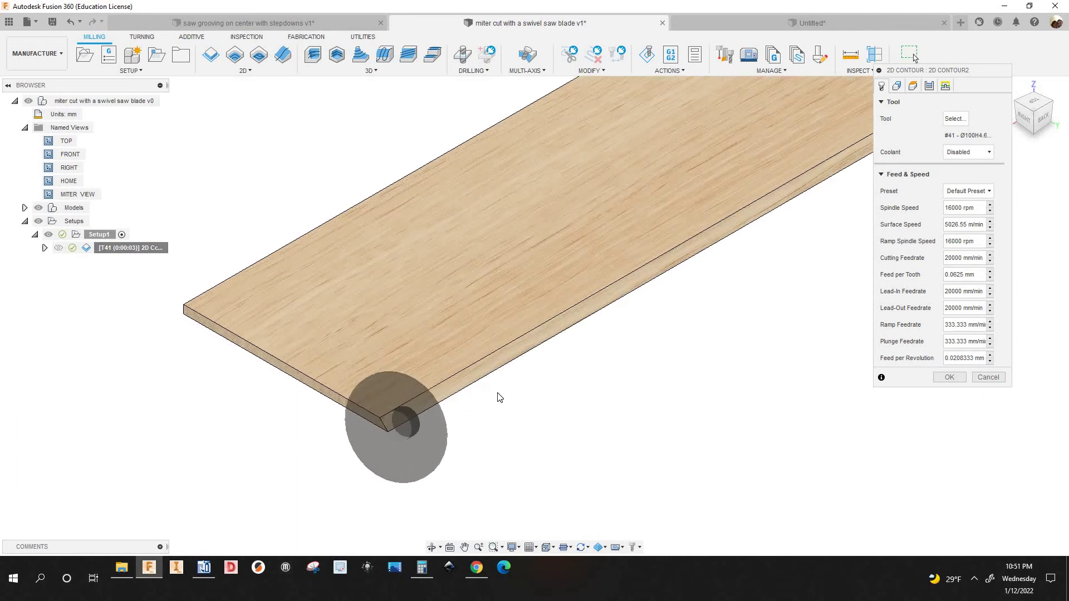
pyautogui.scroll(-3, 500, 396)
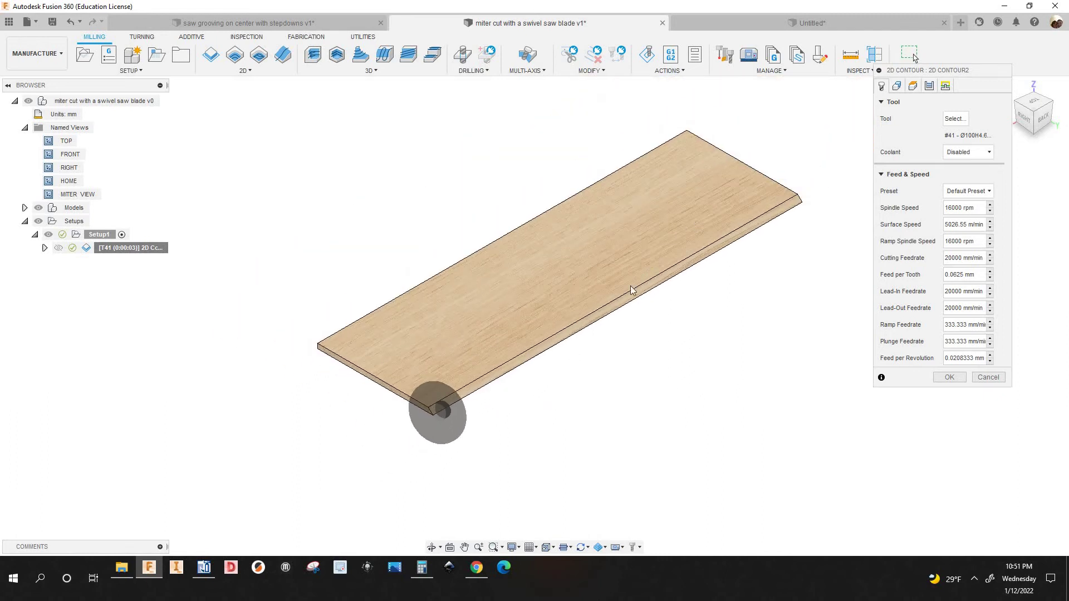
# Inspect the operation's contour selection and the Z axis face of its tool orientation in the right side view
pyautogui.click(897, 87)
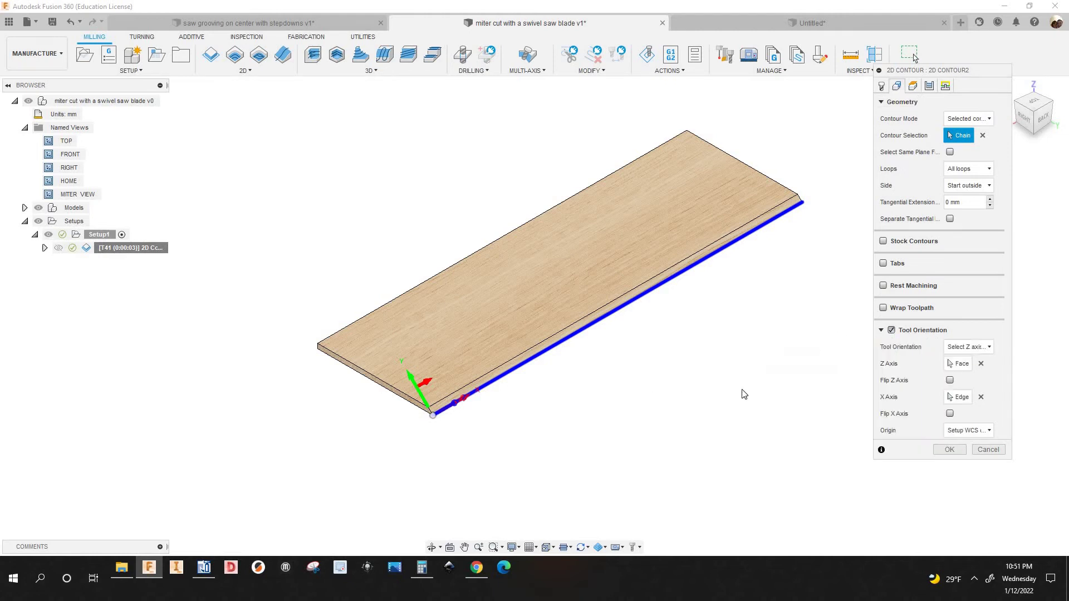
pyautogui.scroll(4, 549, 393)
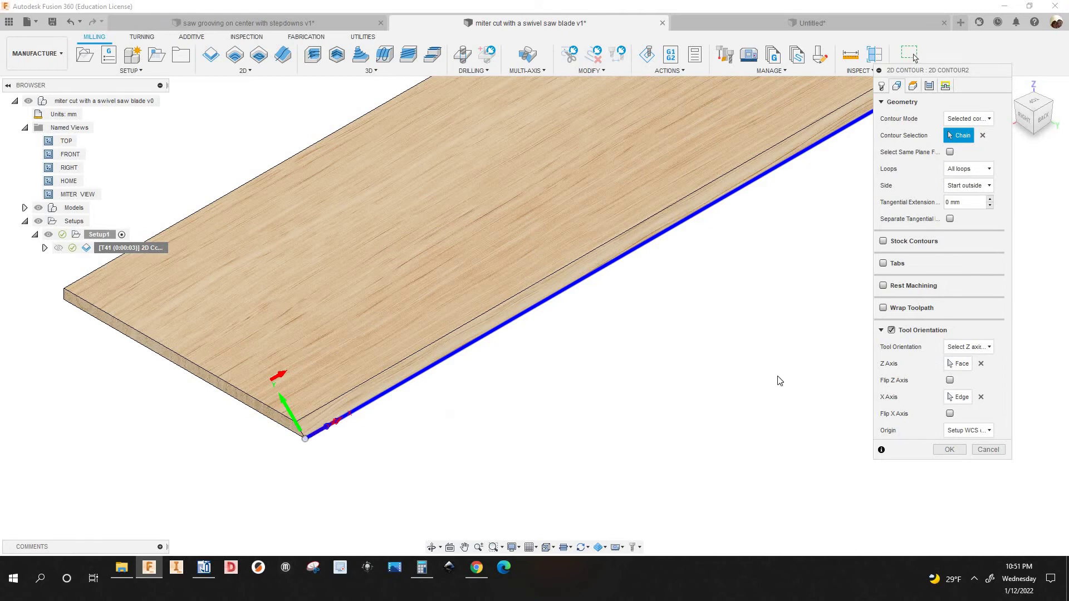
pyautogui.click(959, 363)
pyautogui.scroll(3, 330, 433)
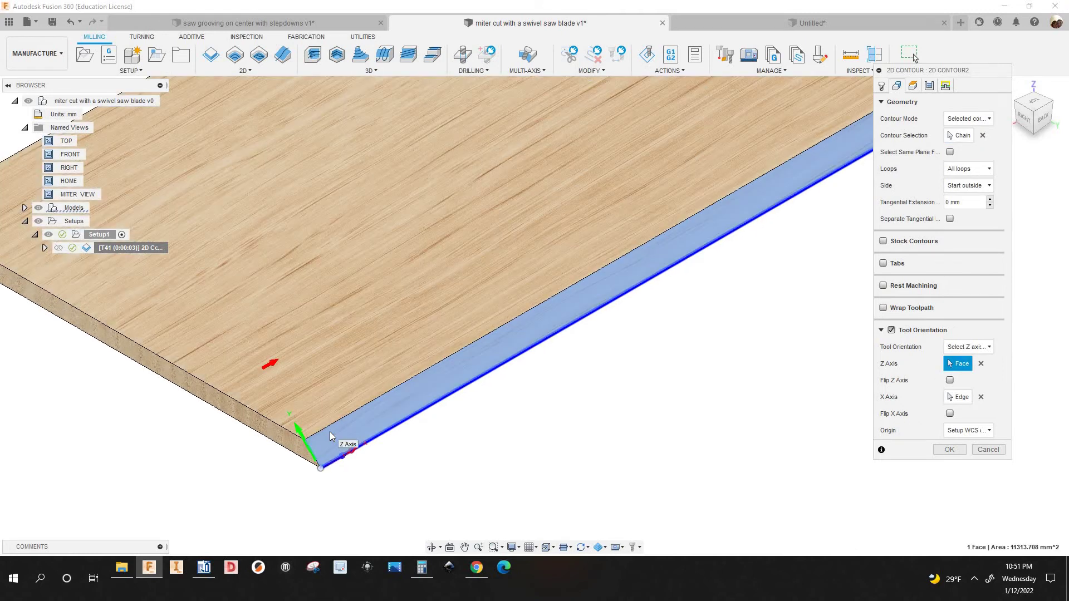
pyautogui.scroll(-3, 339, 439)
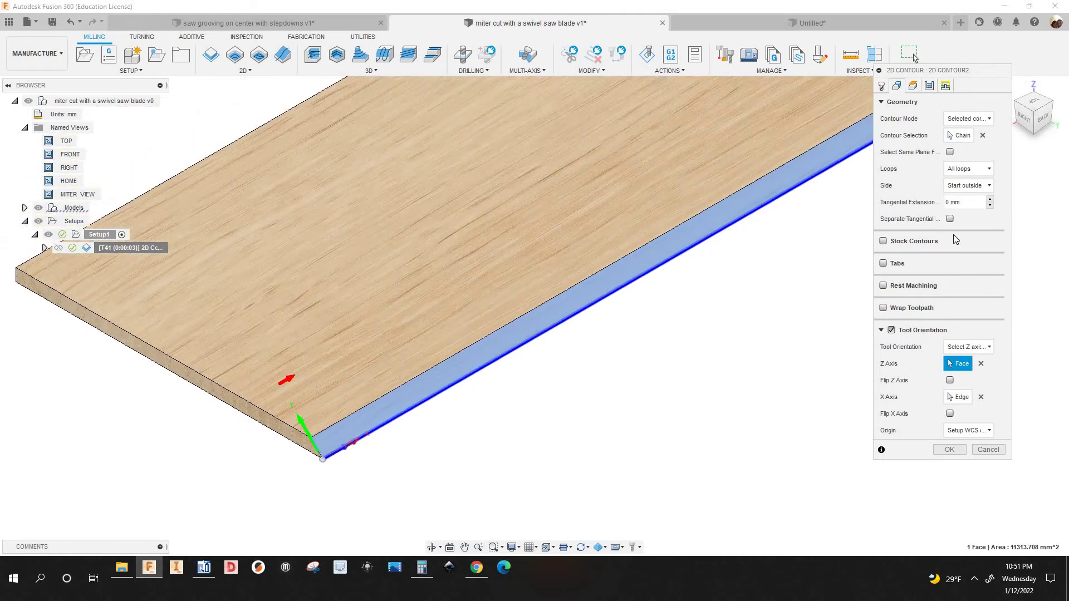
pyautogui.click(1028, 121)
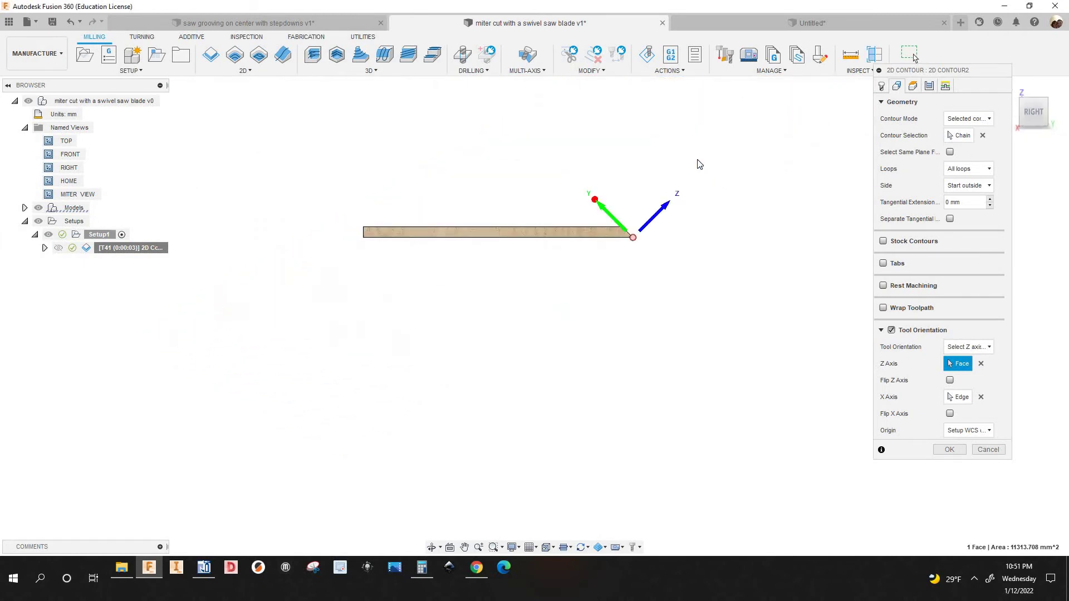
pyautogui.scroll(5, 652, 223)
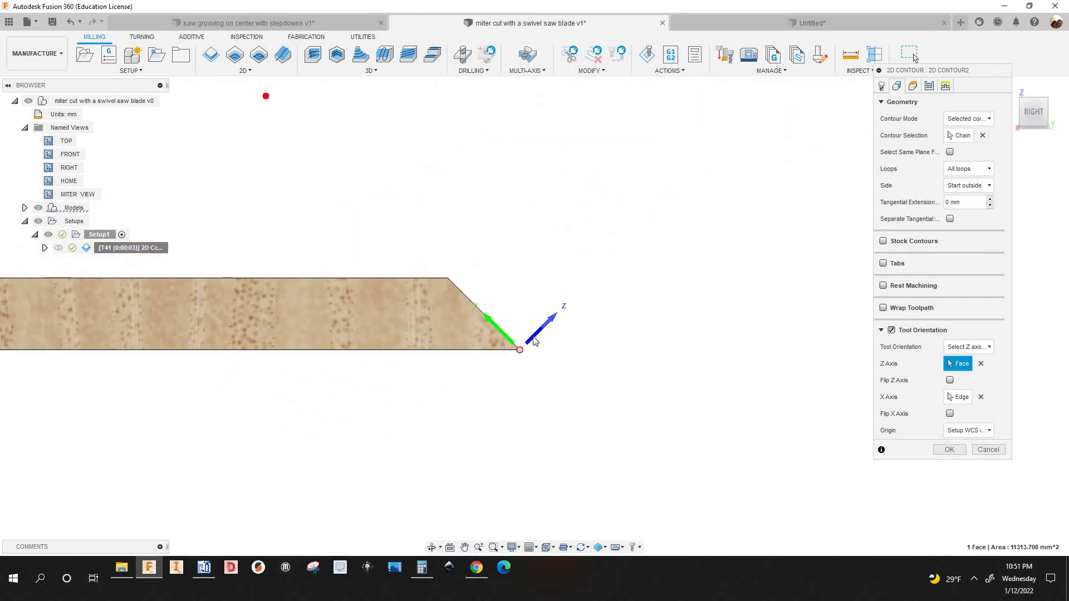
pyautogui.scroll(3, 532, 345)
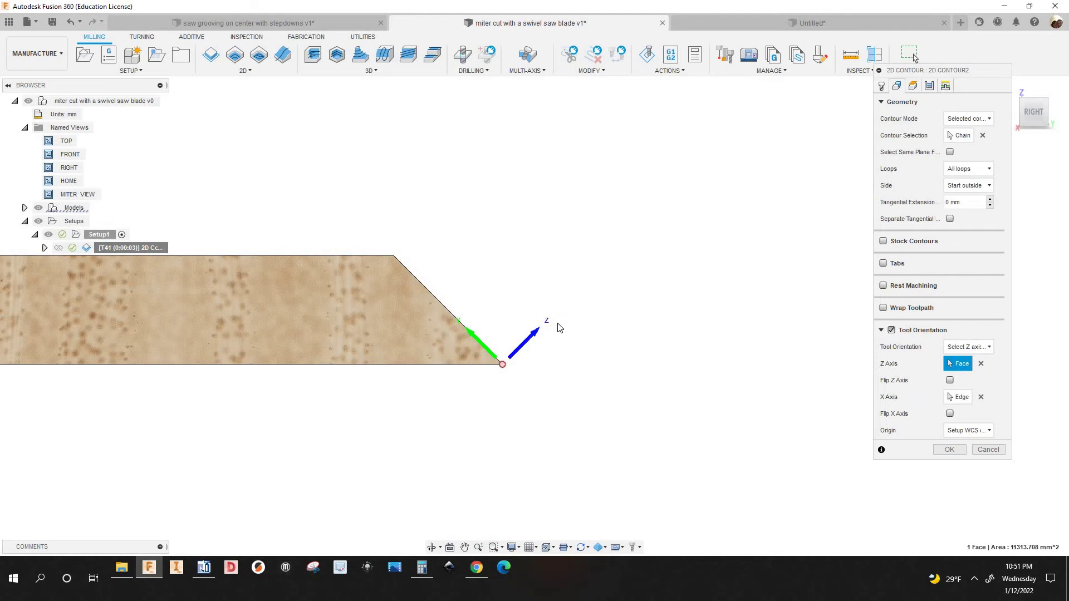
# Inspect the X axis edge of the tool orientation and its direction at the mitered corner
pyautogui.click(957, 398)
pyautogui.scroll(-3, 612, 356)
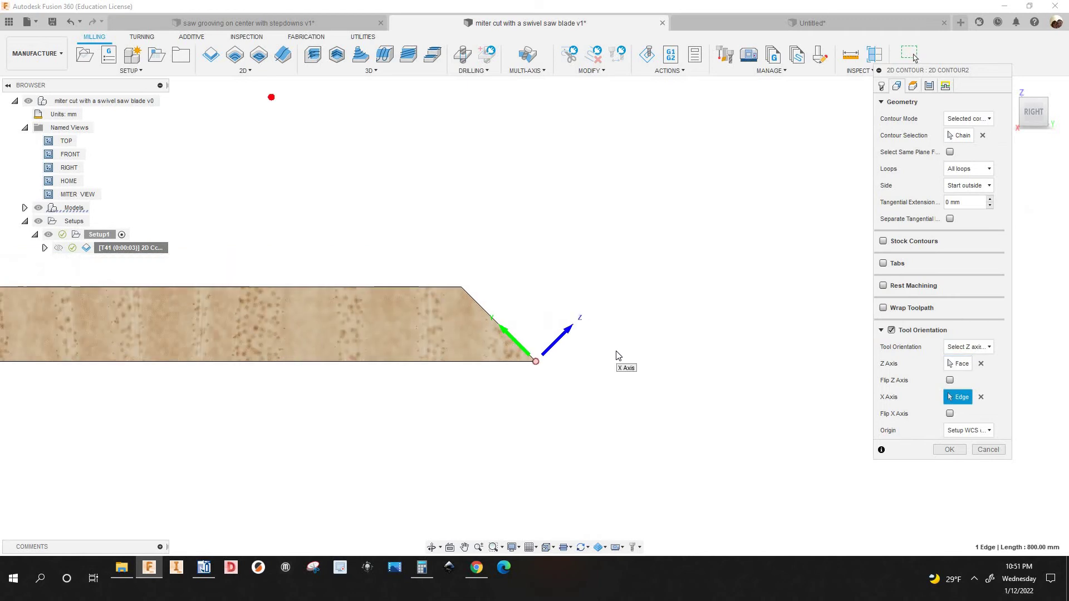
pyautogui.keyDown('shift'); pyautogui.moveTo(605, 357); pyautogui.dragTo(529, 362, button='middle'); pyautogui.keyUp('shift')
pyautogui.scroll(2, 529, 362)
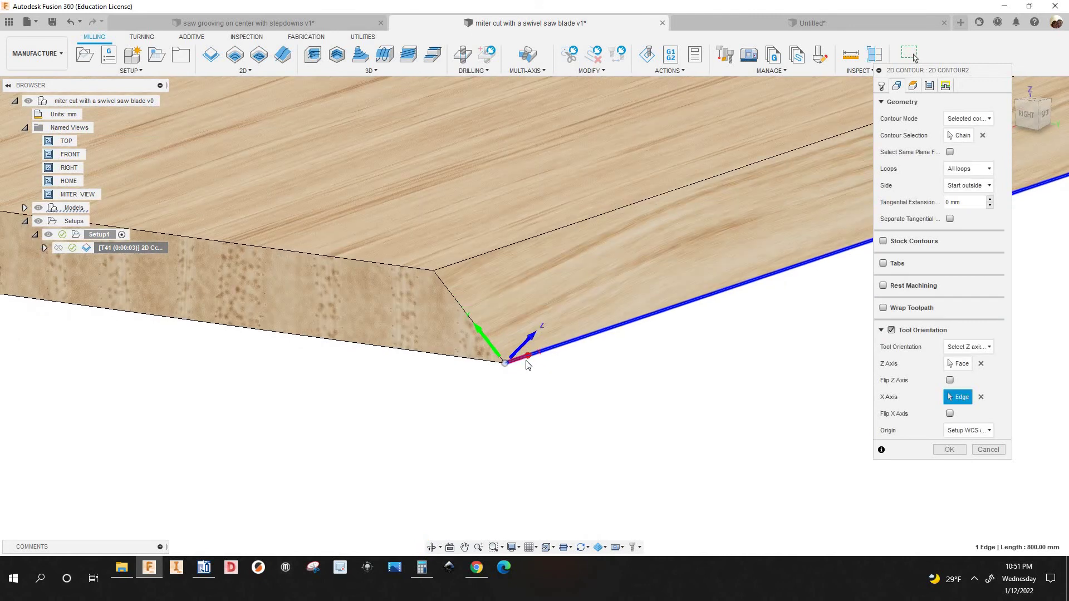
pyautogui.scroll(1, 515, 377)
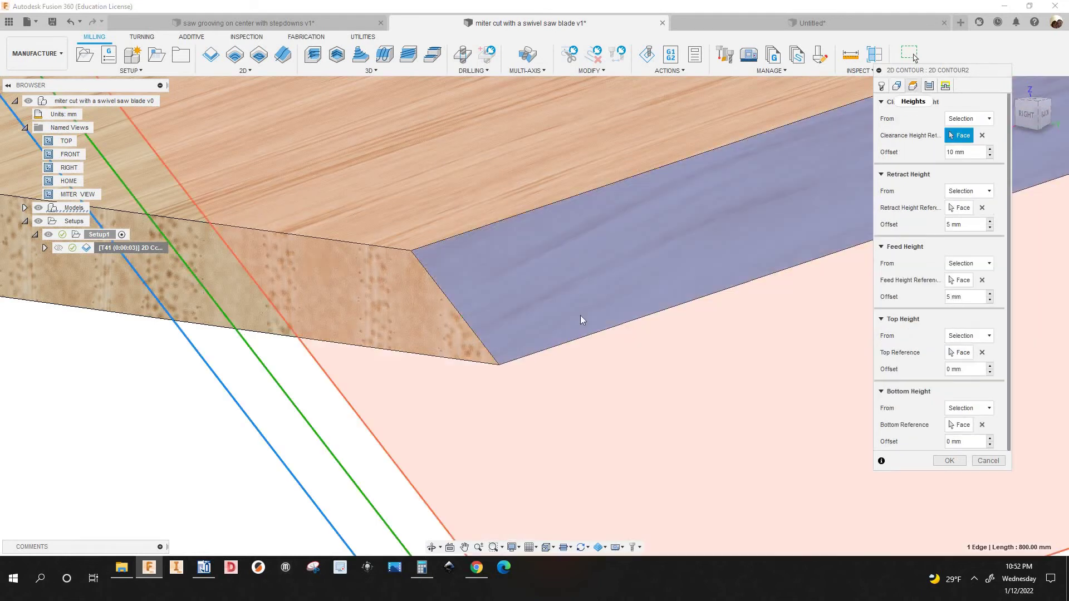
# Review the operation's height references and offsets against the miter face, ending in the right side view
pyautogui.scroll(-3, 437, 326)
pyautogui.scroll(-5, 615, 309)
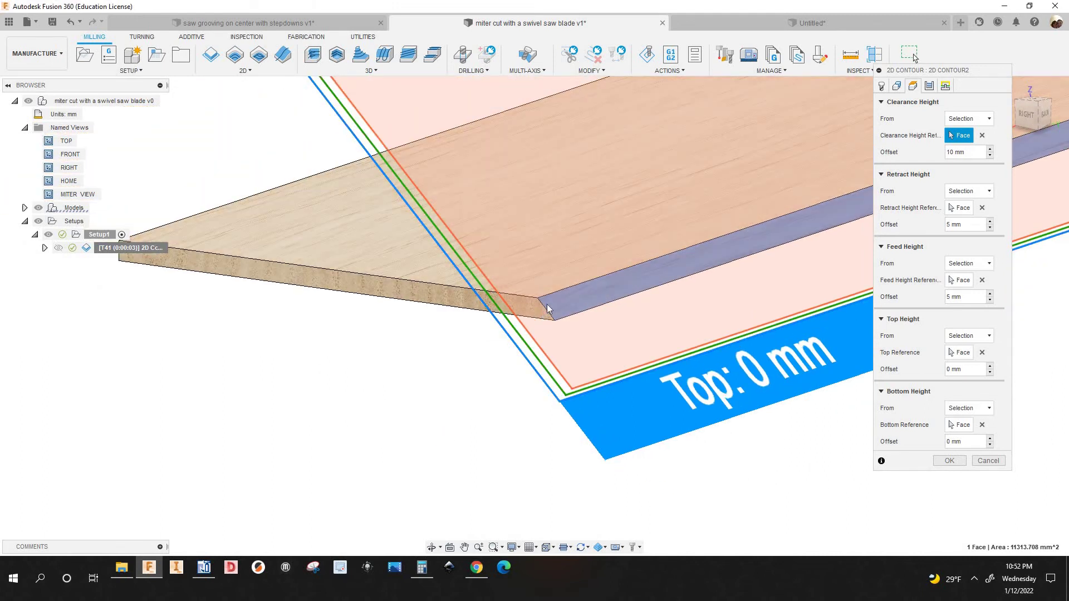
pyautogui.scroll(1, 544, 310)
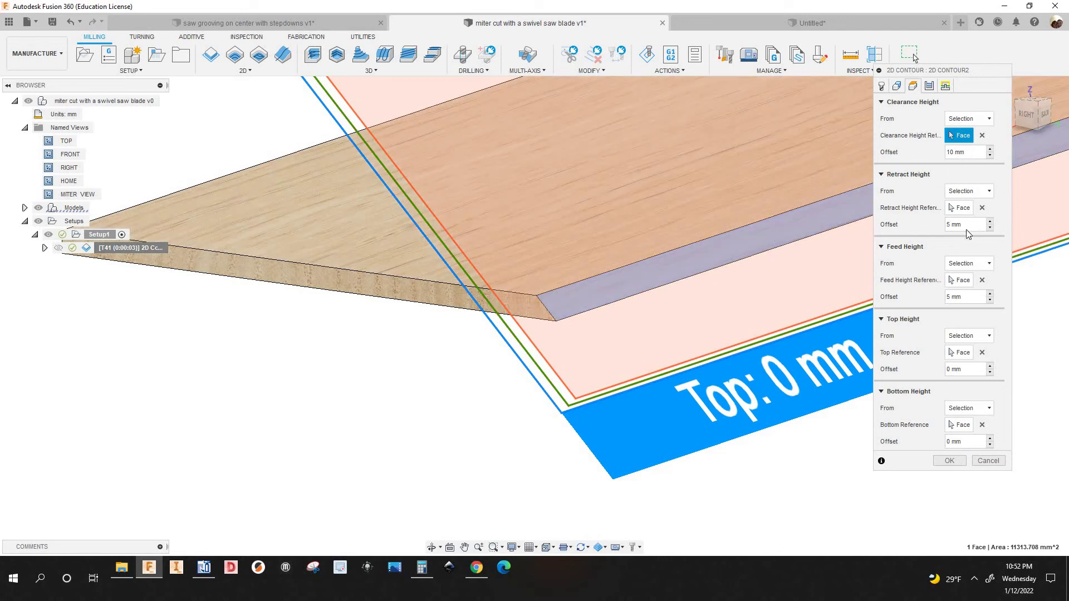
pyautogui.scroll(1, 918, 259)
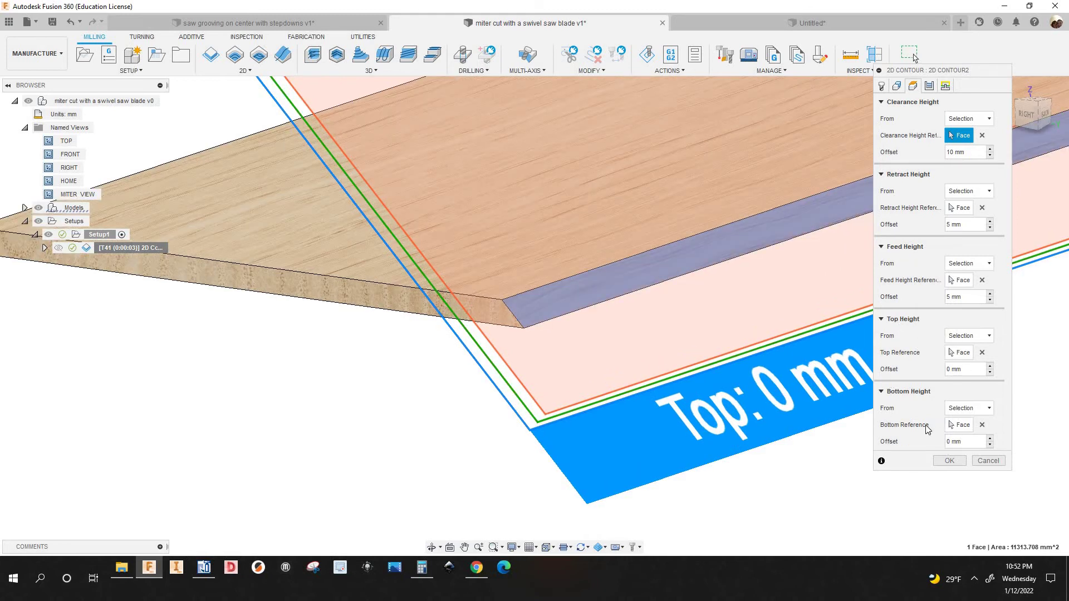
pyautogui.scroll(-3, 393, 391)
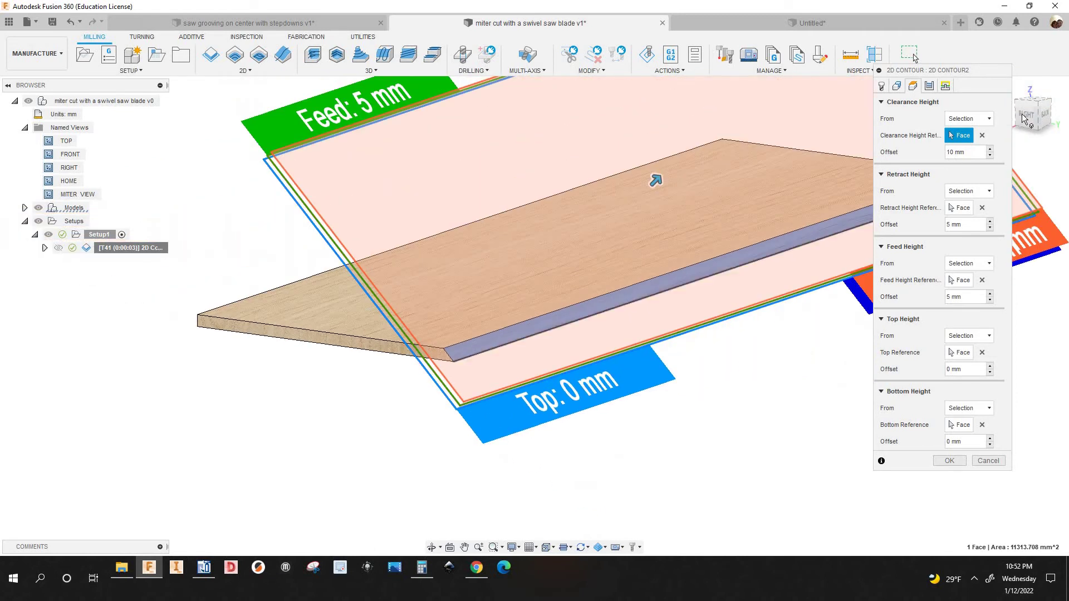
pyautogui.click(1026, 114)
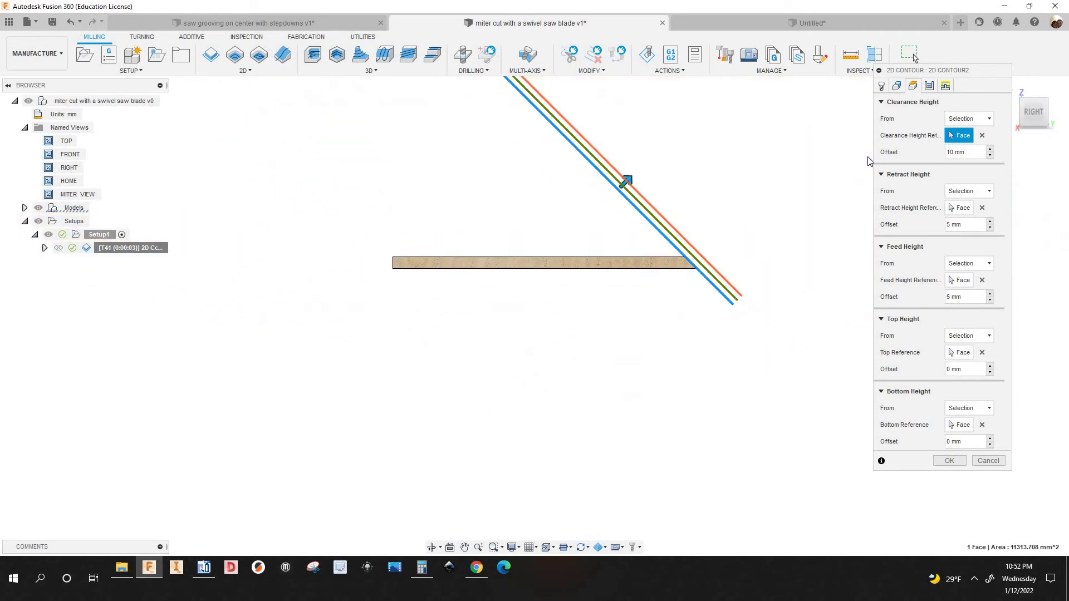
# Review the contour's passes settings, set the linear lead-in distance to 2 mm and accept the operation
pyautogui.click(929, 86)
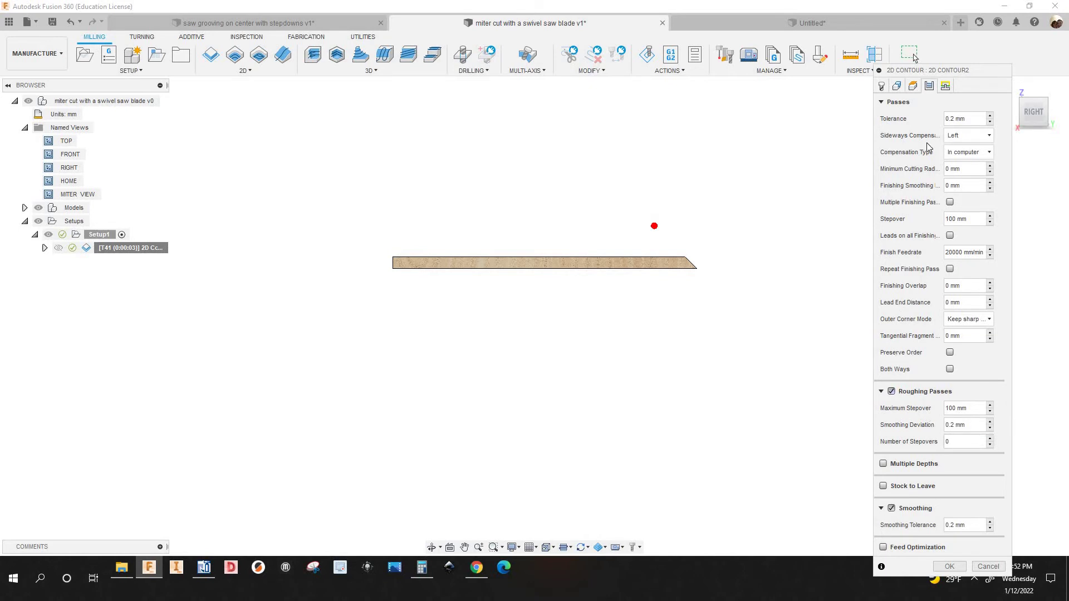
pyautogui.click(945, 86)
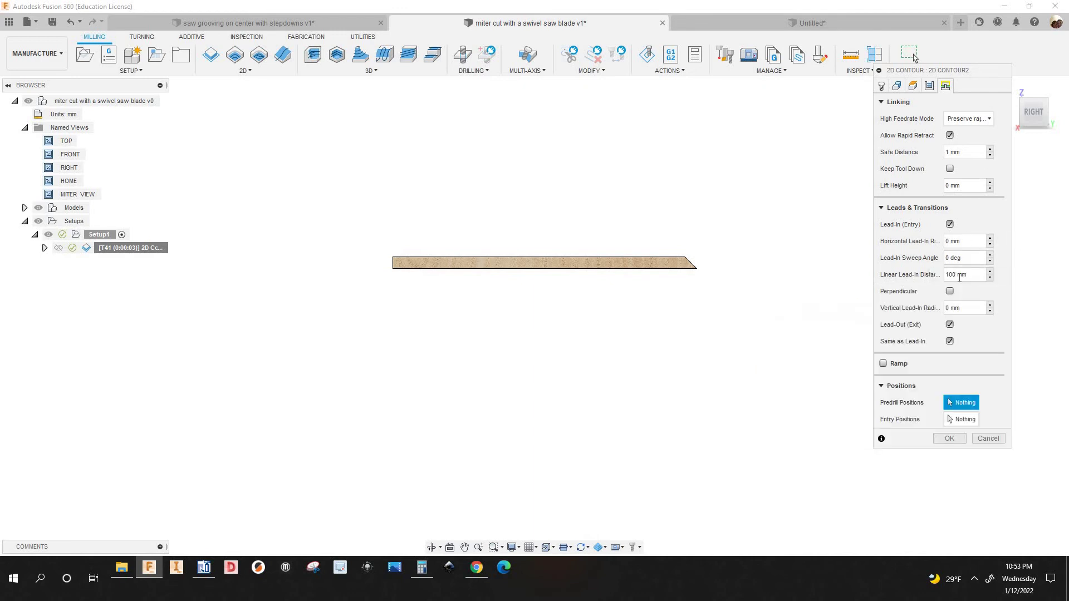
pyautogui.moveTo(954, 274); pyautogui.dragTo(933, 277)
pyautogui.write('2')
pyautogui.press('Return')
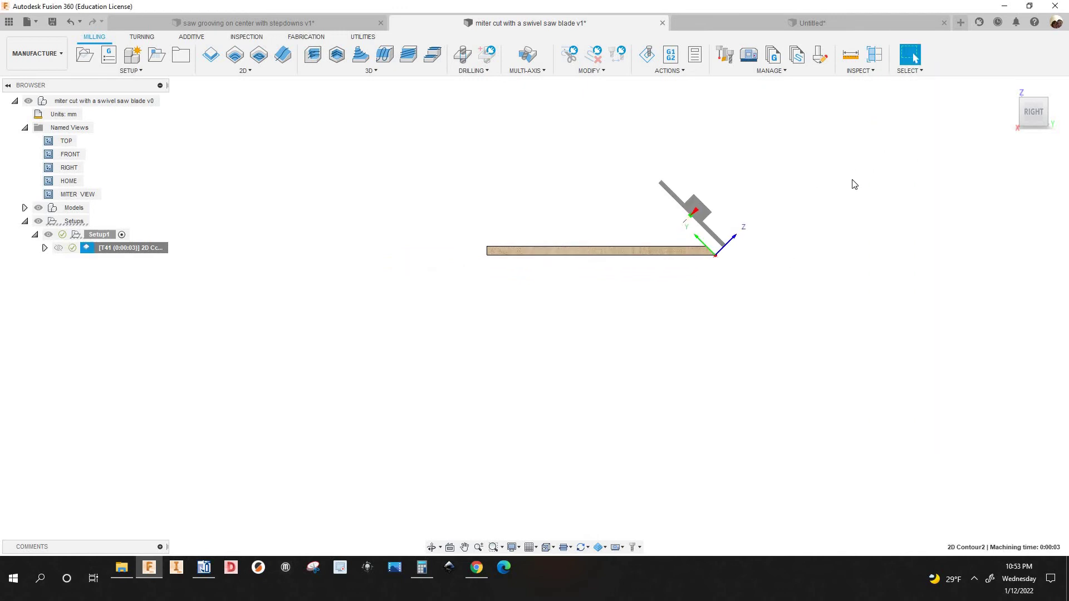
# Simulate the 2D Contour saw cut in a close angled view of the board's mitered corner
pyautogui.scroll(-1, 861, 208)
pyautogui.keyDown('shift'); pyautogui.moveTo(861, 208); pyautogui.dragTo(842, 221, button='middle'); pyautogui.keyUp('shift')
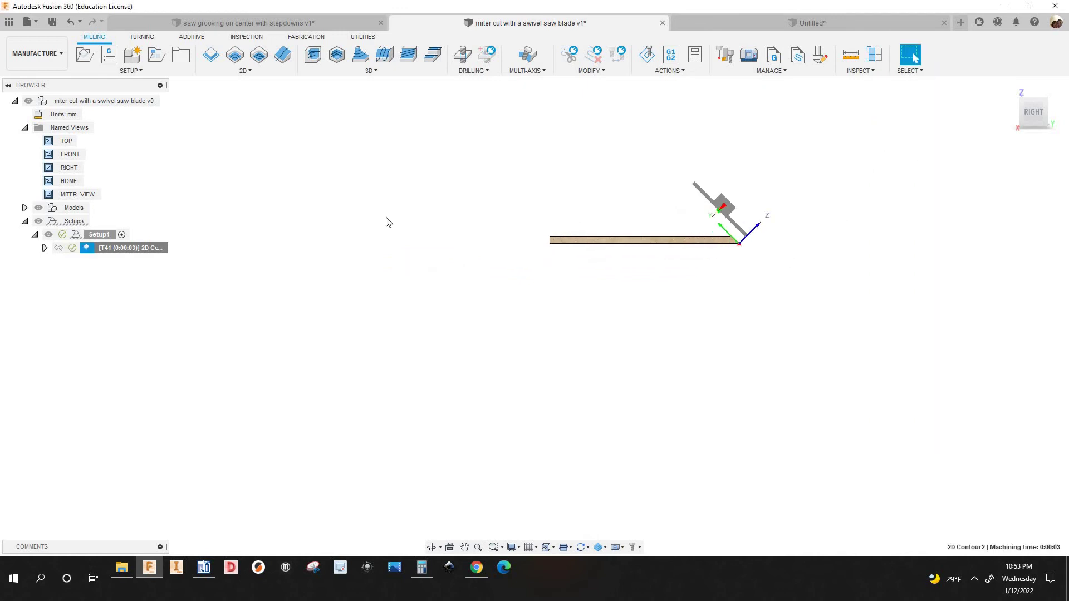
pyautogui.rightClick(135, 250)
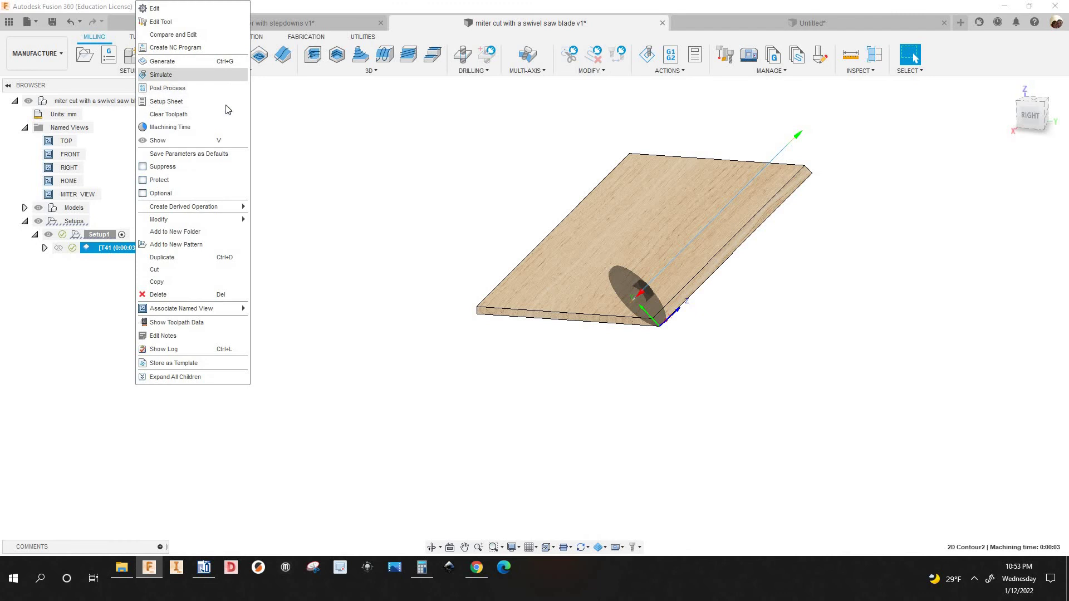
pyautogui.scroll(4, 675, 339)
pyautogui.moveTo(675, 340); pyautogui.dragTo(606, 416, button='middle')
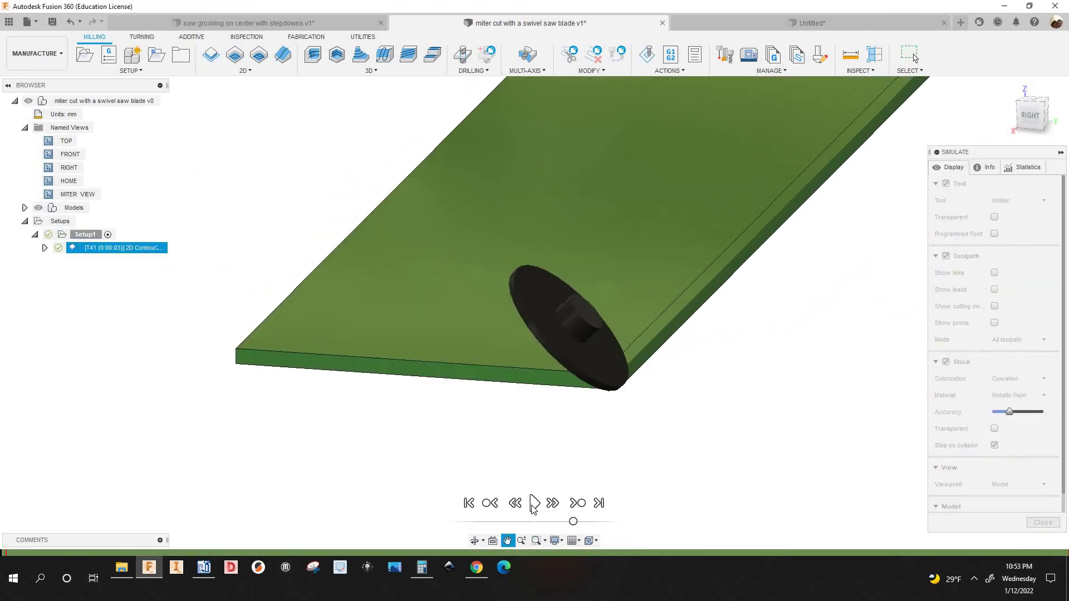
pyautogui.scroll(-2, 632, 404)
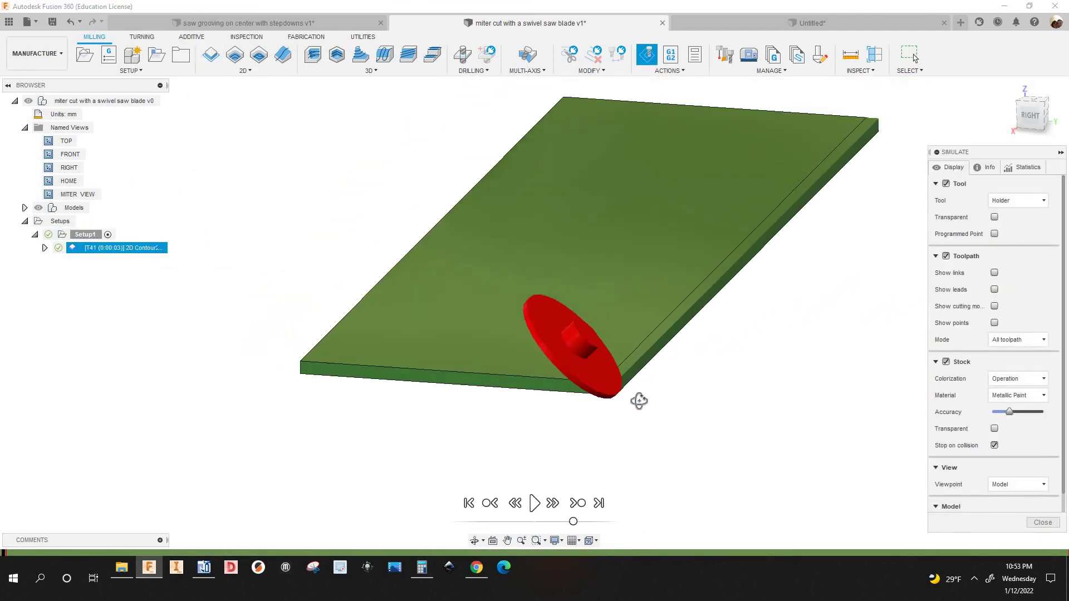
# Examine the saw blade's position against the stock from below and along the edge, and close the simulation
pyautogui.keyDown('shift'); pyautogui.moveTo(599, 382); pyautogui.dragTo(1030, 252, button='middle'); pyautogui.keyUp('shift')
pyautogui.scroll(3, 607, 407)
pyautogui.scroll(3, 626, 419)
pyautogui.scroll(-2, 631, 420)
pyautogui.scroll(-2, 658, 389)
pyautogui.scroll(-2, 858, 317)
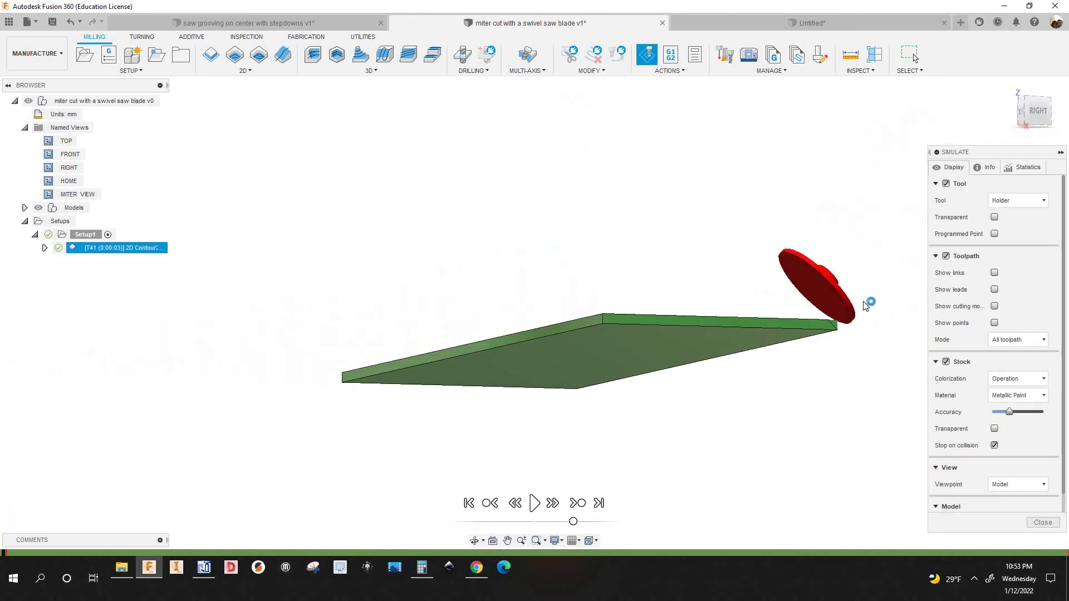
pyautogui.keyDown('shift'); pyautogui.moveTo(864, 305); pyautogui.dragTo(732, 353, button='middle'); pyautogui.keyUp('shift')
pyautogui.scroll(-1, 779, 334)
pyautogui.moveTo(921, 253); pyautogui.dragTo(862, 377, button='middle')
pyautogui.click(1042, 523)
# Set the 2D Contour operation's linear lead-in distance to 120 mm and accept the change
pyautogui.rightClick(127, 248)
pyautogui.click(143, 8)
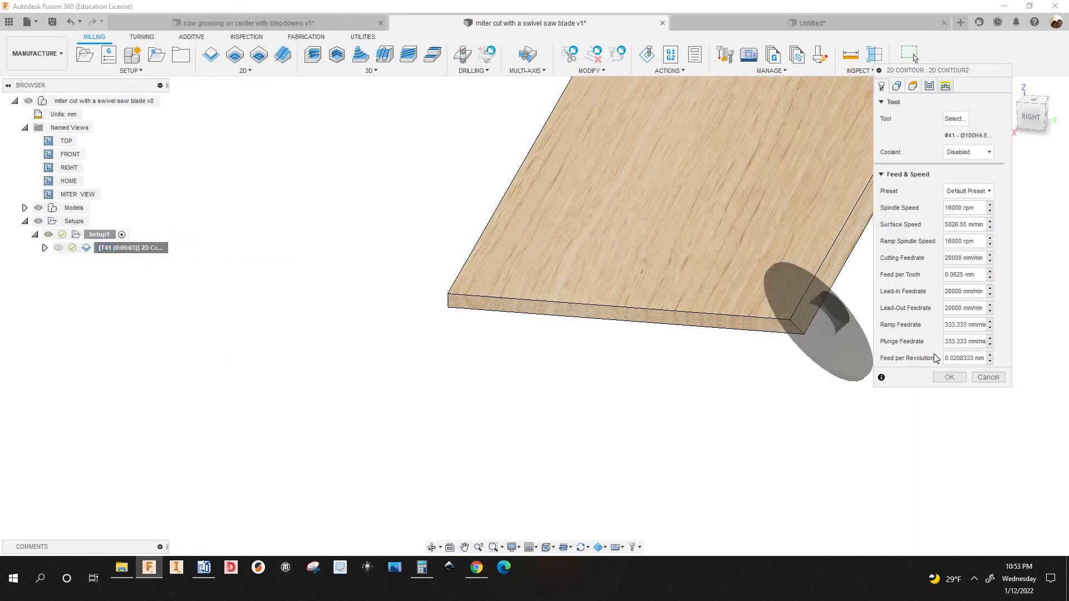
pyautogui.click(946, 86)
pyautogui.click(952, 275)
pyautogui.moveTo(952, 276); pyautogui.dragTo(928, 275)
pyautogui.write('102')
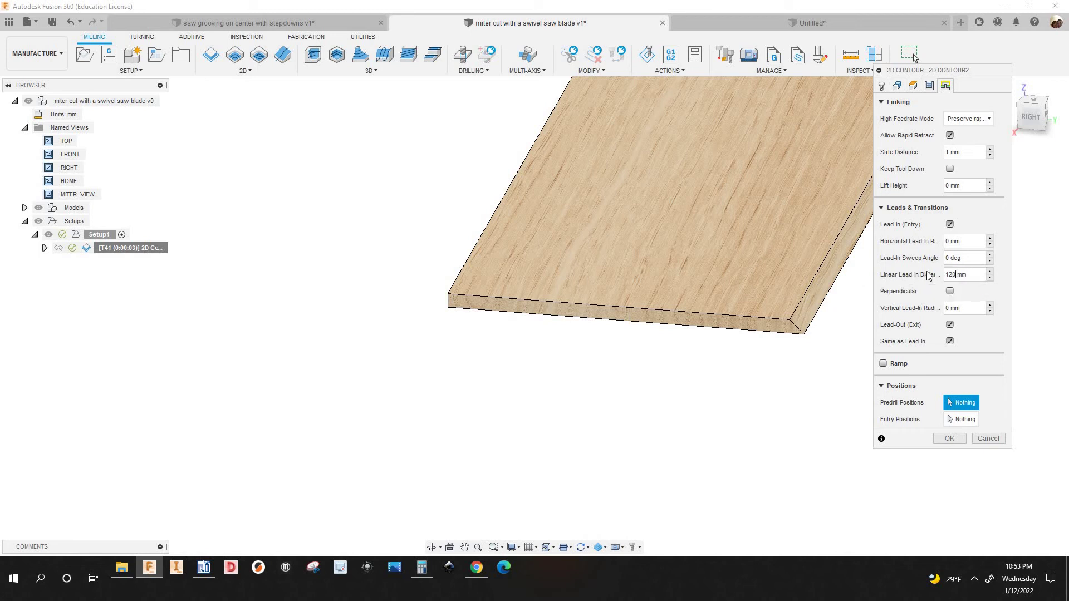
pyautogui.press('Return')
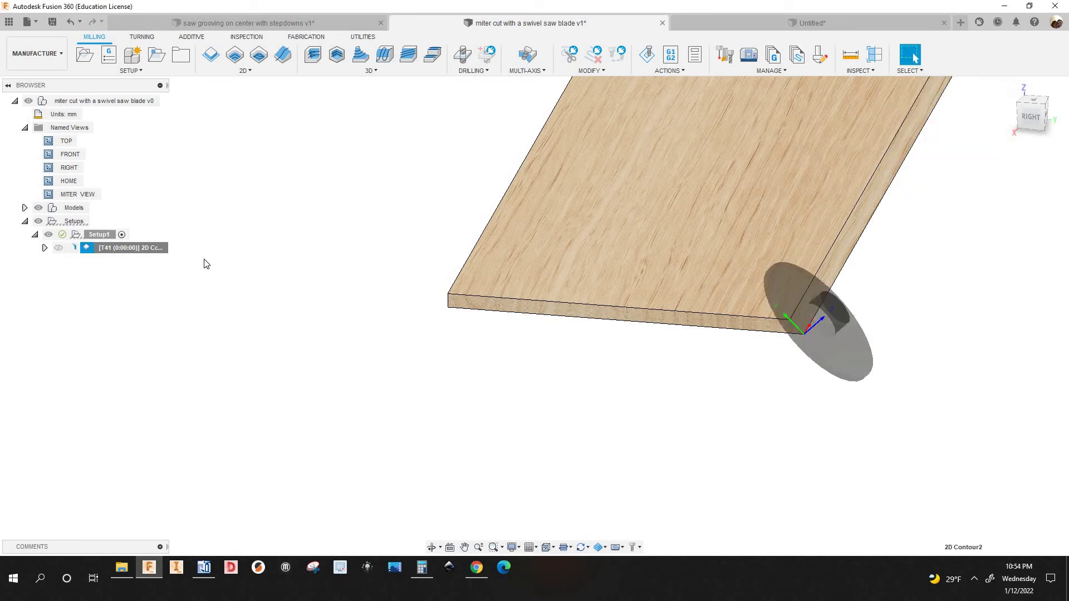
# Simulate the updated miter cut along the full board edge, inspect the resulting stock and leave the simulation
pyautogui.rightClick(142, 248)
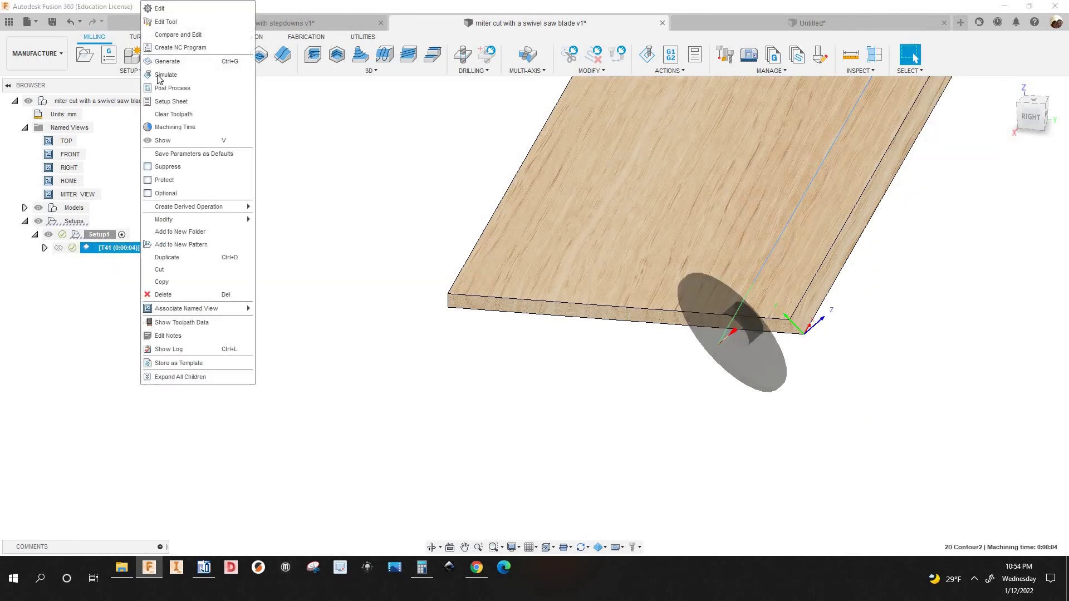
pyautogui.click(183, 87)
pyautogui.scroll(-3, 715, 398)
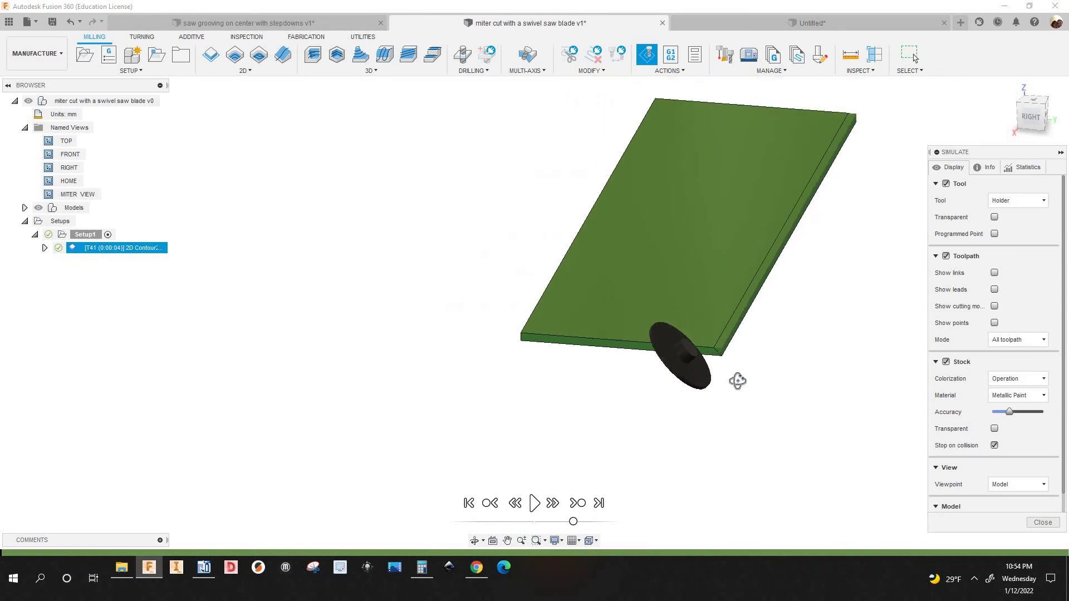
pyautogui.keyDown('shift'); pyautogui.moveTo(753, 377); pyautogui.dragTo(634, 413, button='middle'); pyautogui.keyUp('shift')
pyautogui.scroll(2, 634, 414)
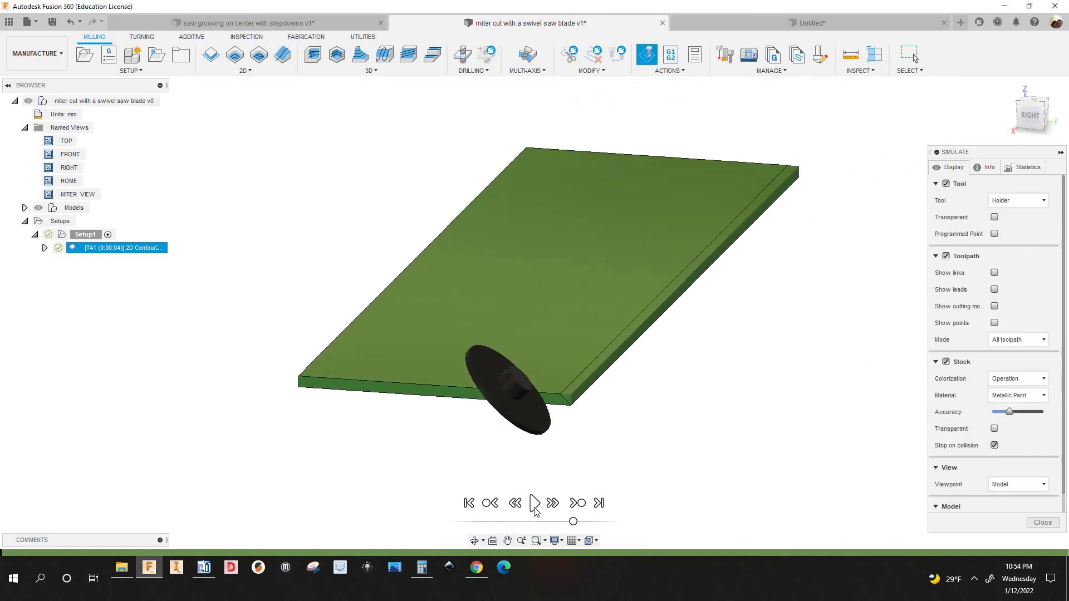
pyautogui.click(535, 503)
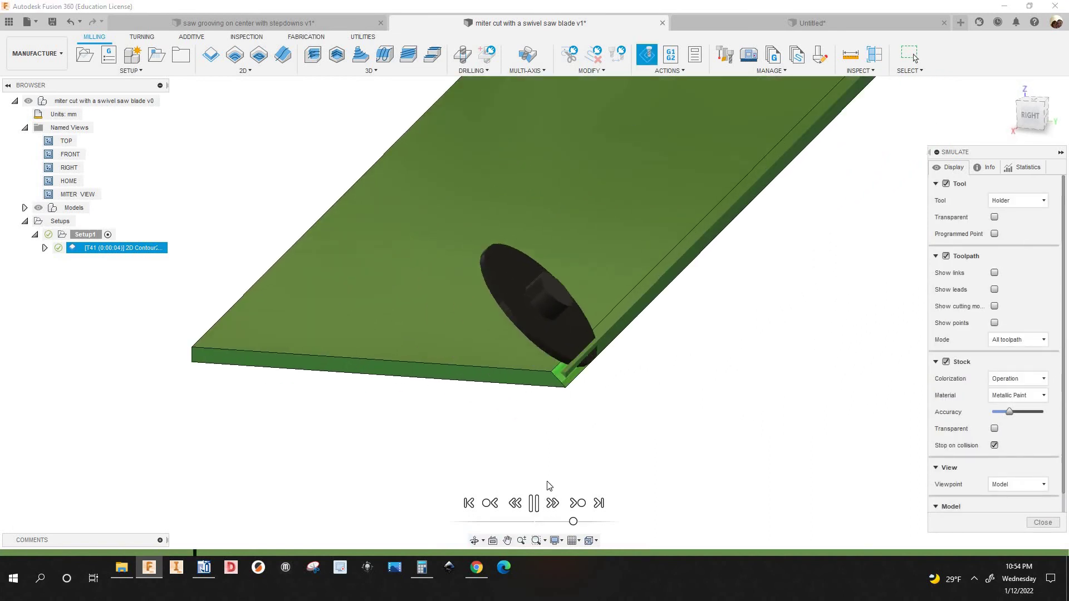
pyautogui.scroll(2, 670, 322)
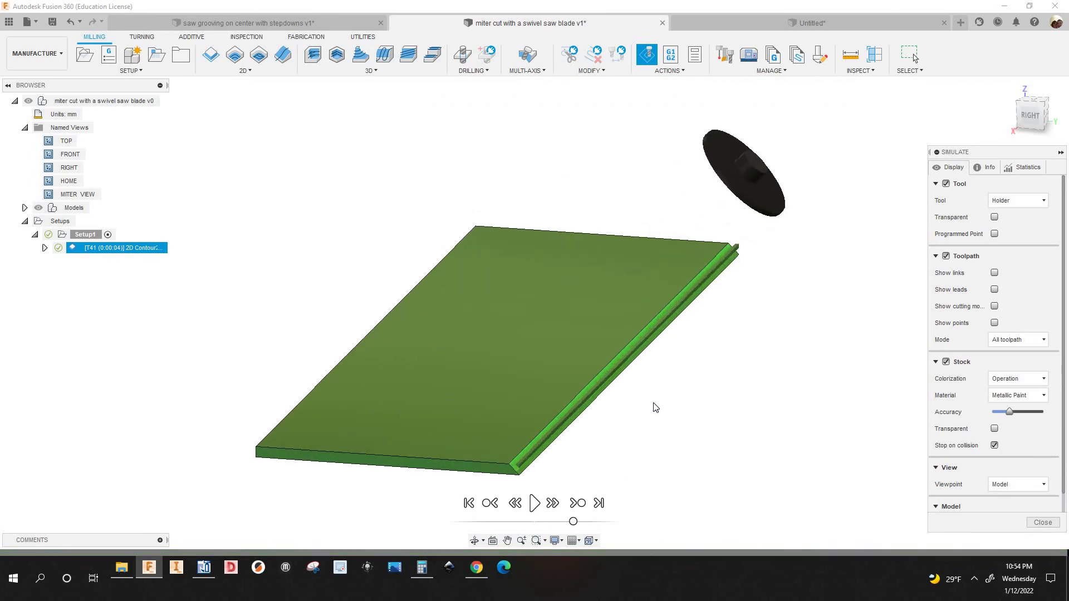
pyautogui.moveTo(651, 406)
pyautogui.keyDown('shift'); pyautogui.mouseDown(button='middle')
pyautogui.moveTo(626, 417)
pyautogui.moveTo(547, 375)
pyautogui.moveTo(761, 416)
pyautogui.moveTo(773, 398)
pyautogui.mouseUp(button='middle'); pyautogui.keyUp('shift')
pyautogui.press('Escape')
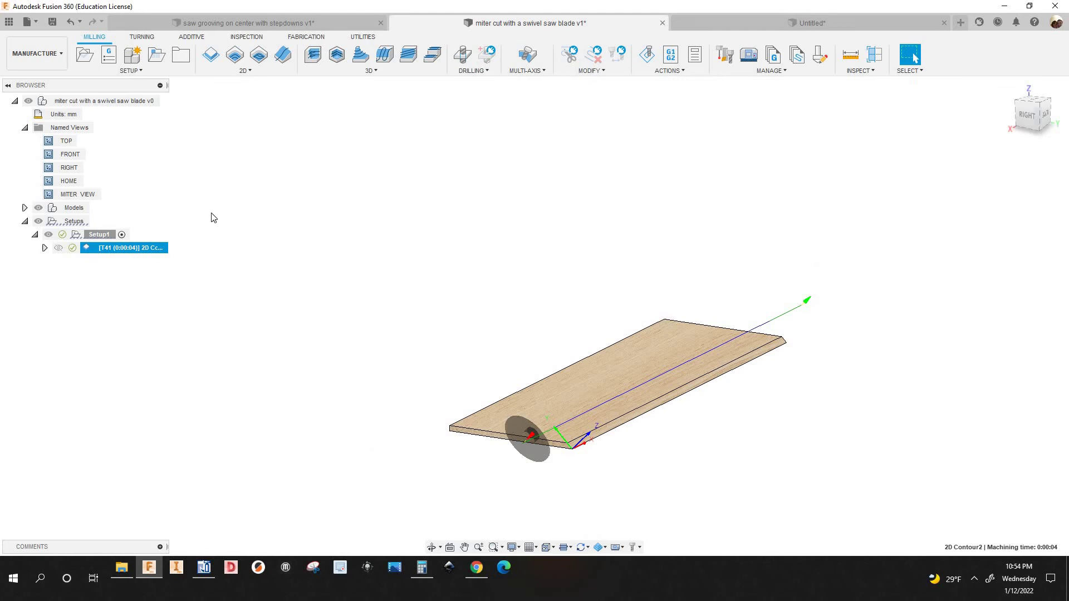
# Restore the MITER VIEW named view and examine the blade's lead-in and lead-out beyond the board's ends
pyautogui.scroll(-1, 85, 204)
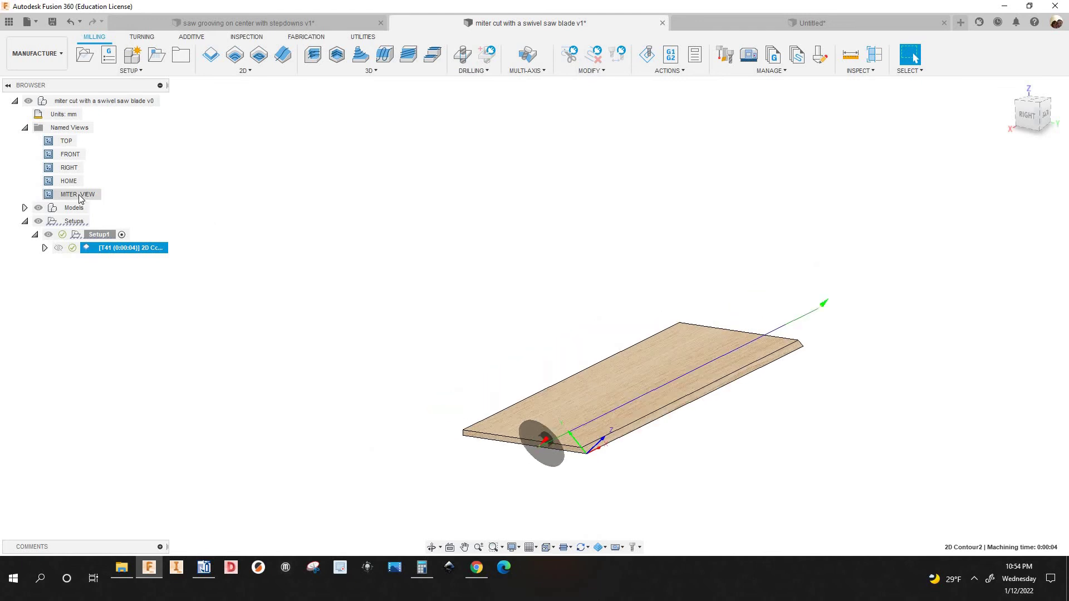
pyautogui.doubleClick(78, 195)
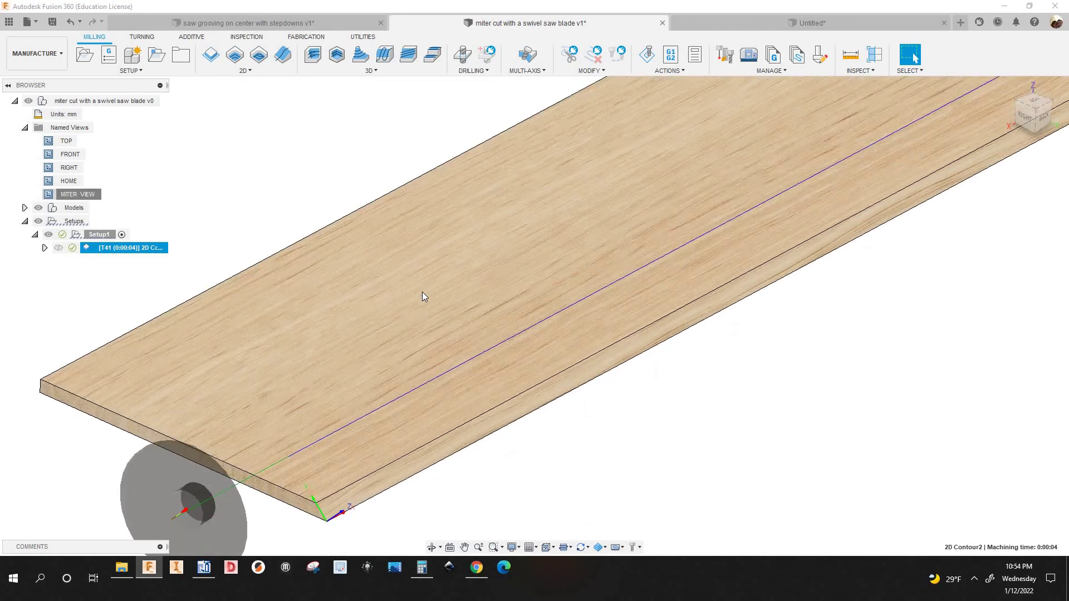
pyautogui.scroll(-1, 436, 391)
pyautogui.scroll(1, 450, 375)
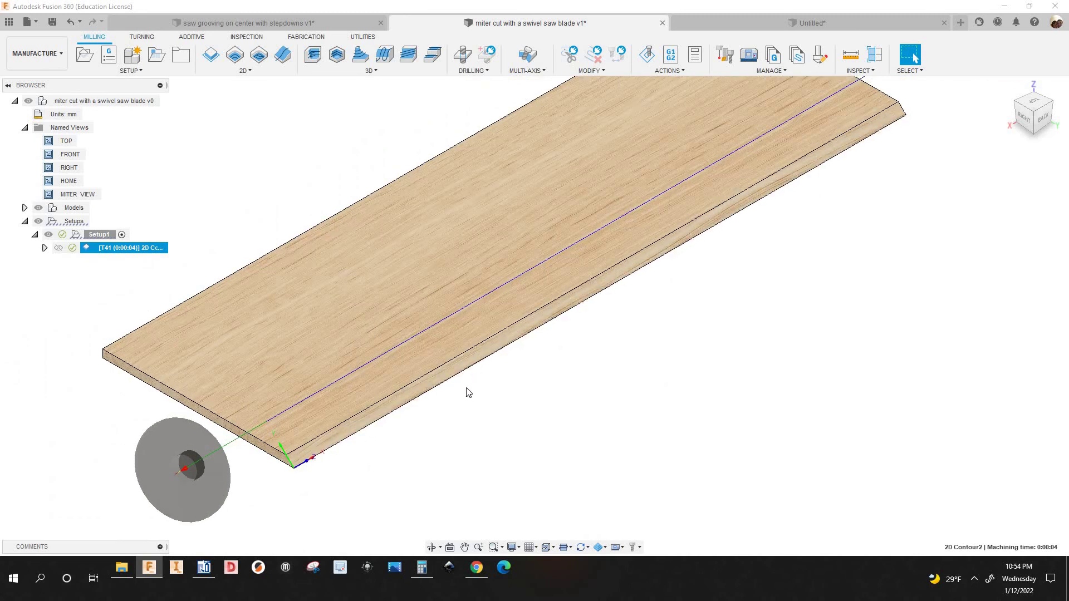
pyautogui.scroll(-1, 226, 452)
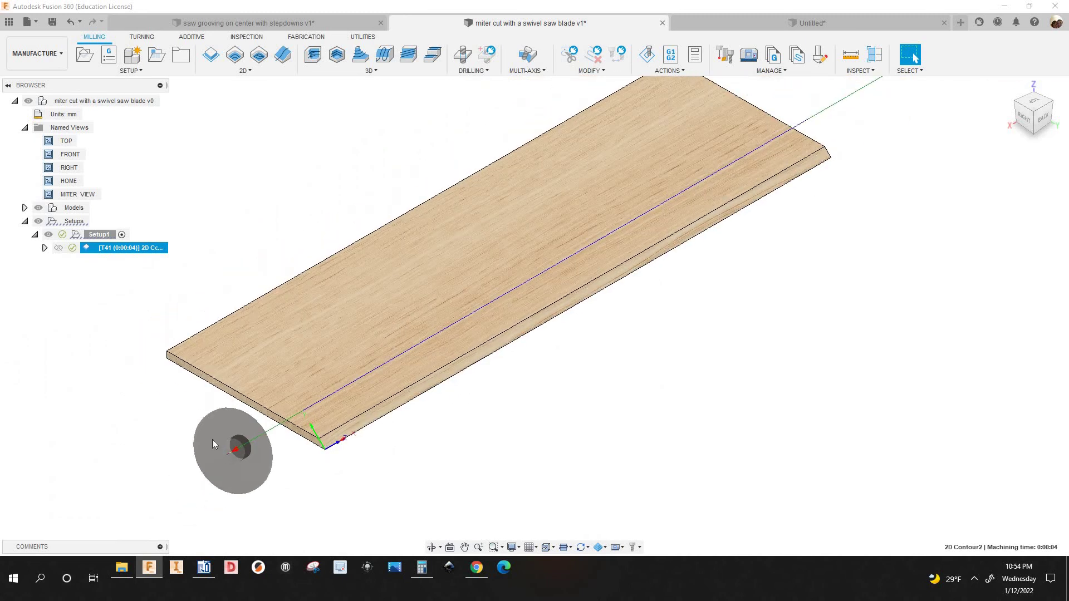
pyautogui.scroll(1, 225, 452)
pyautogui.scroll(-3, 205, 275)
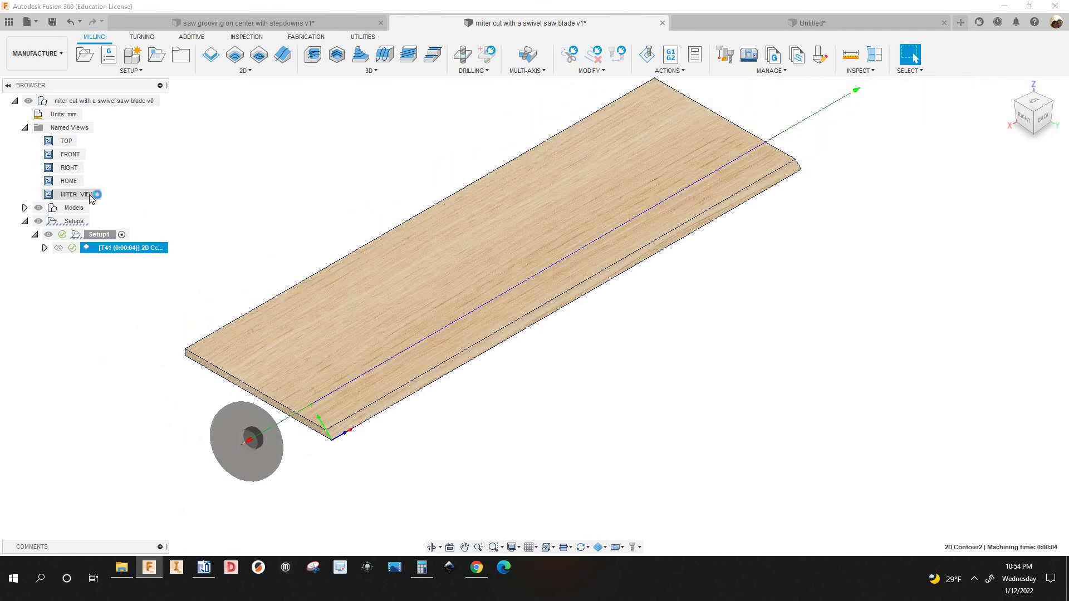
pyautogui.click(94, 194)
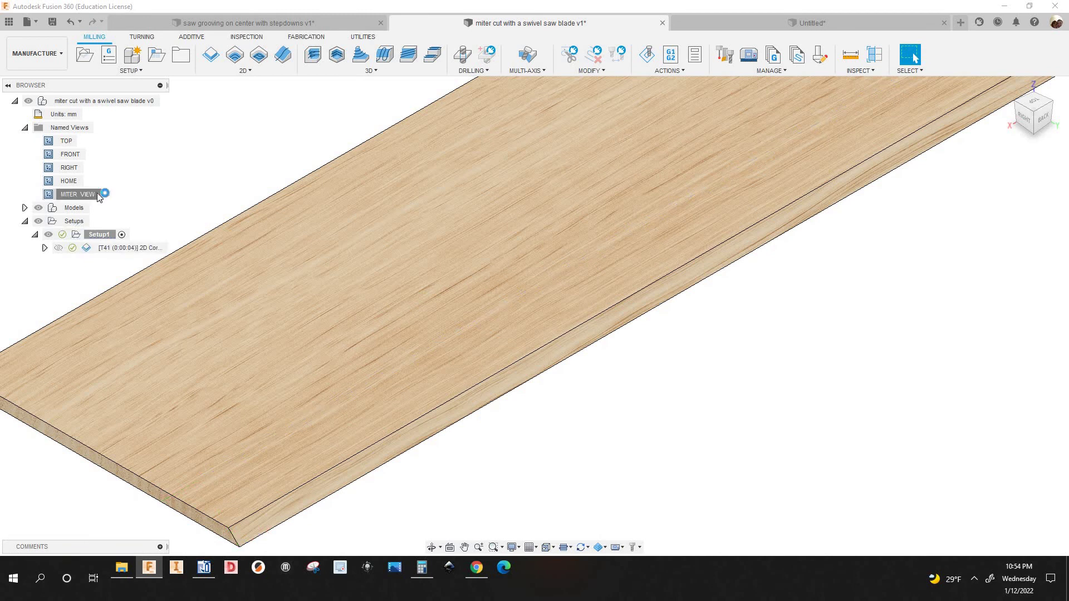
# Delete the MITER VIEW named view
pyautogui.rightClick(75, 195)
pyautogui.click(96, 204)
pyautogui.scroll(-5, 535, 303)
pyautogui.moveTo(21, 115); pyautogui.dragTo(34, 126, button='middle')
pyautogui.press('Escape')
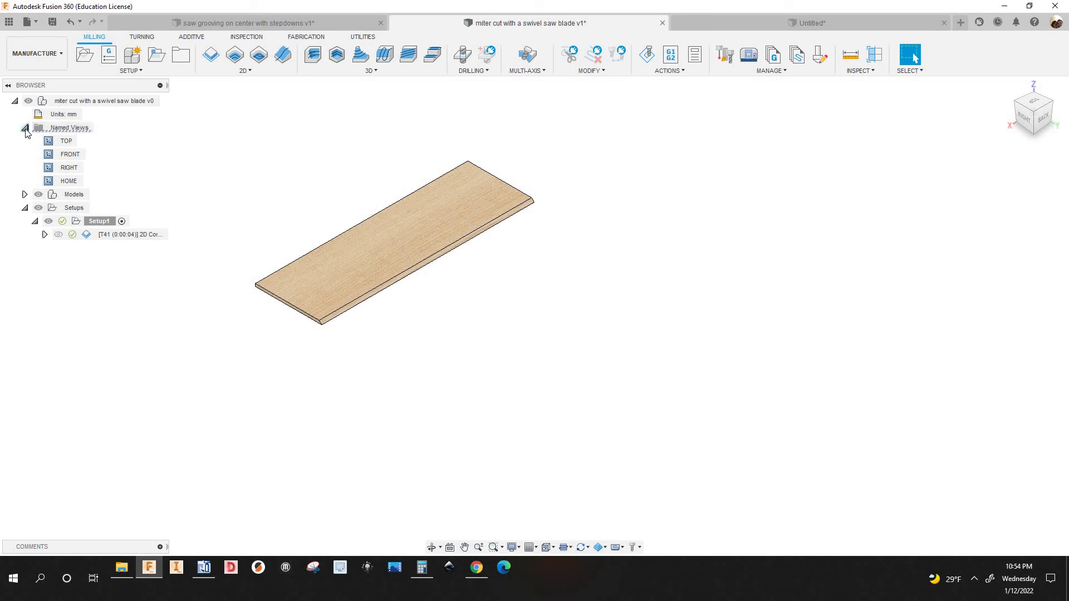
# Create a new named view from the current angle on the mitered edge and name it MITER VIEW
pyautogui.rightClick(62, 131)
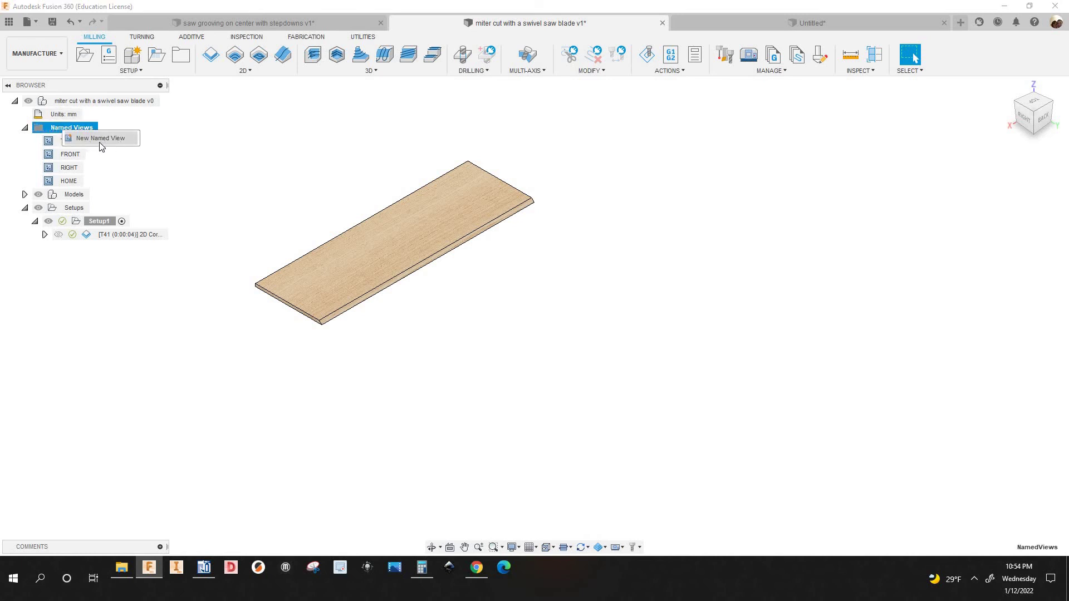
pyautogui.click(100, 138)
pyautogui.doubleClick(87, 195)
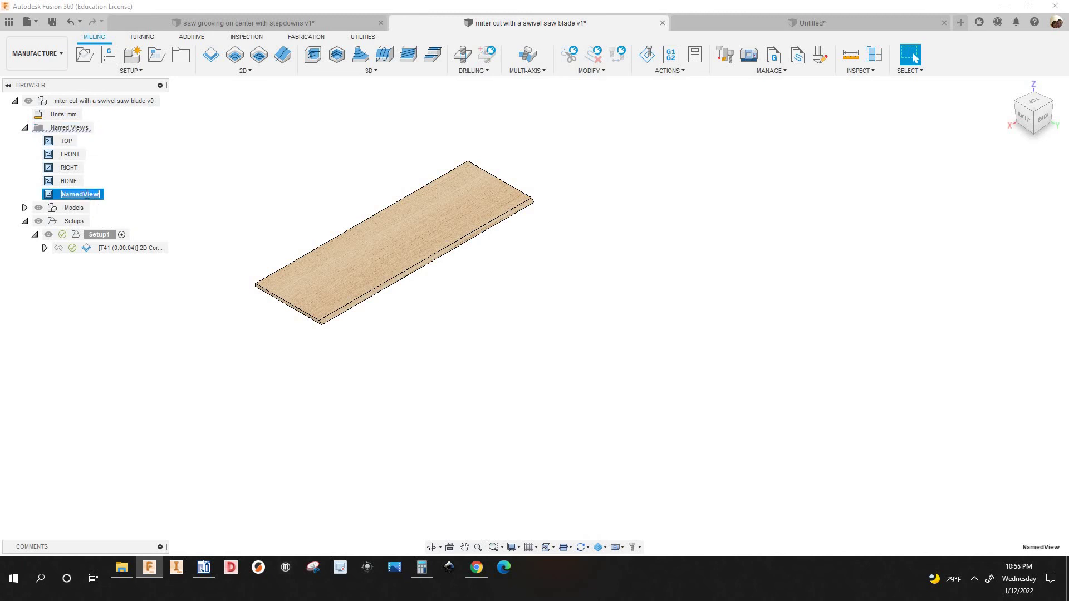
pyautogui.write('MITER VIEW')
pyautogui.press('Return')
# Frame the whole board larger with its miter face visible and update the MITER VIEW named view to it
pyautogui.scroll(4, 518, 377)
pyautogui.moveTo(563, 279); pyautogui.dragTo(628, 362, button='middle')
pyautogui.scroll(2, 585, 306)
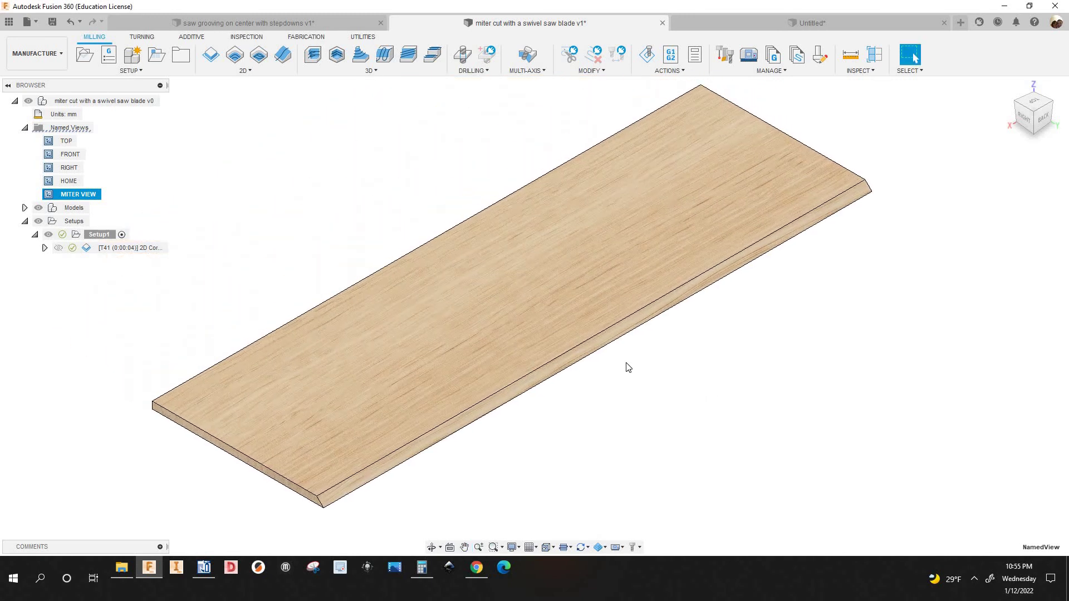
pyautogui.click(601, 343)
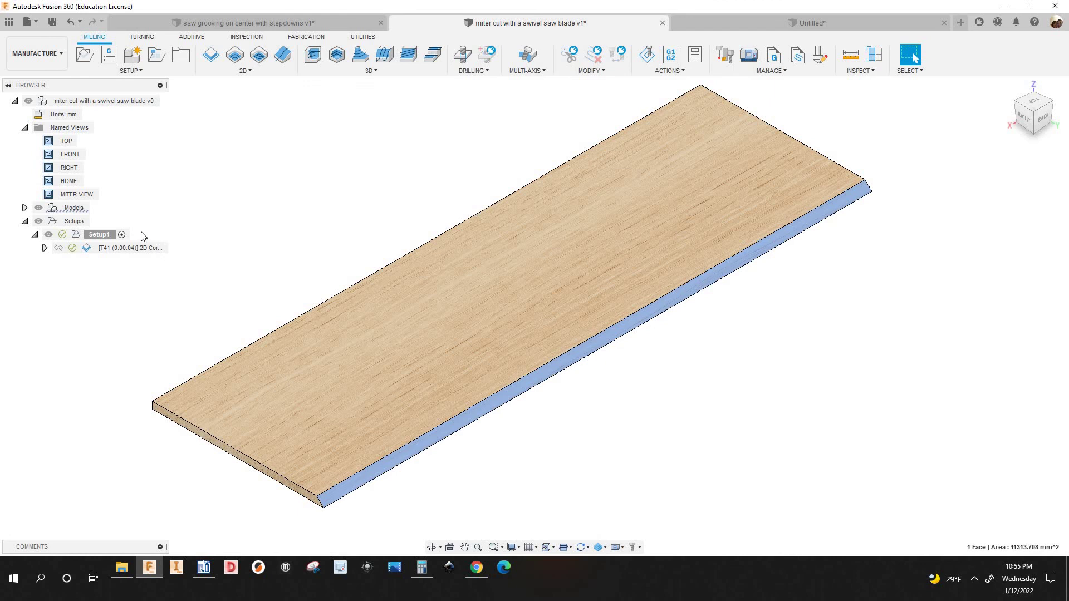
pyautogui.rightClick(76, 196)
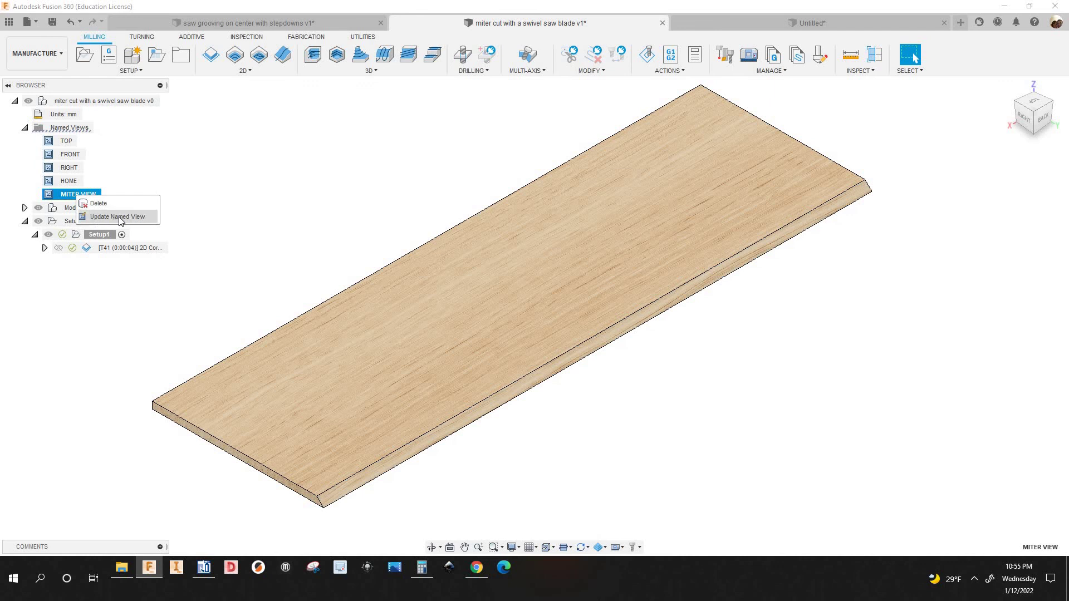
pyautogui.click(149, 218)
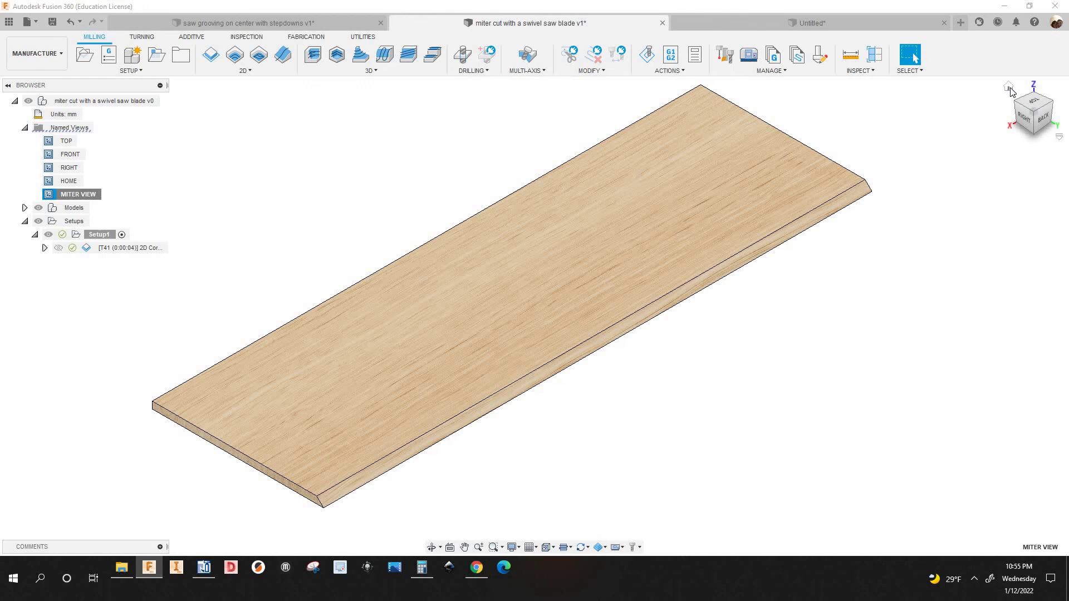
# Go to the home view of the board and switch to woodWOP
pyautogui.click(1009, 86)
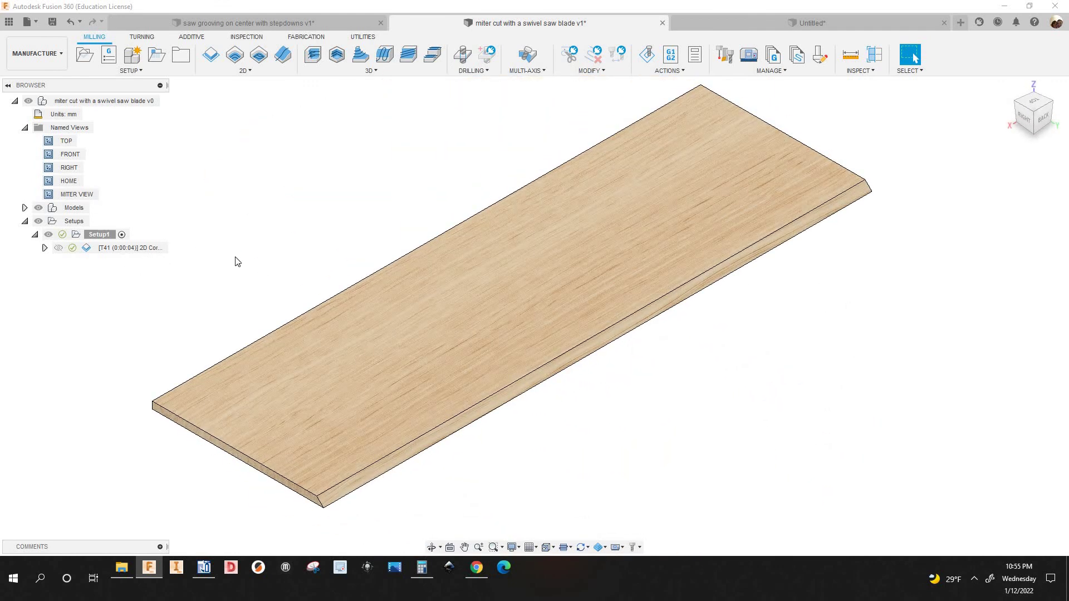
pyautogui.scroll(-2, 411, 262)
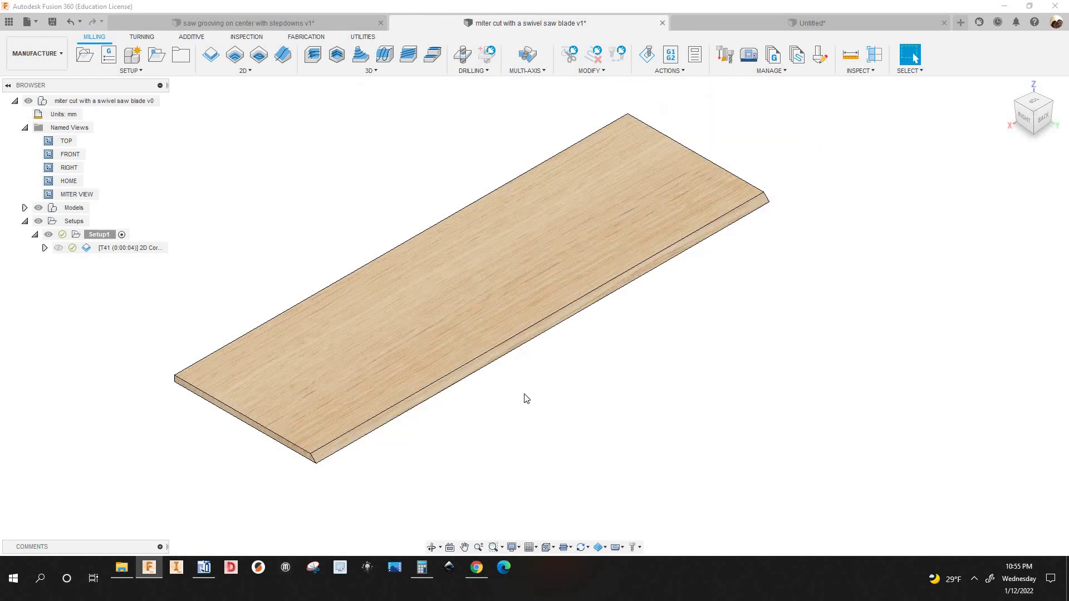
pyautogui.click(205, 571)
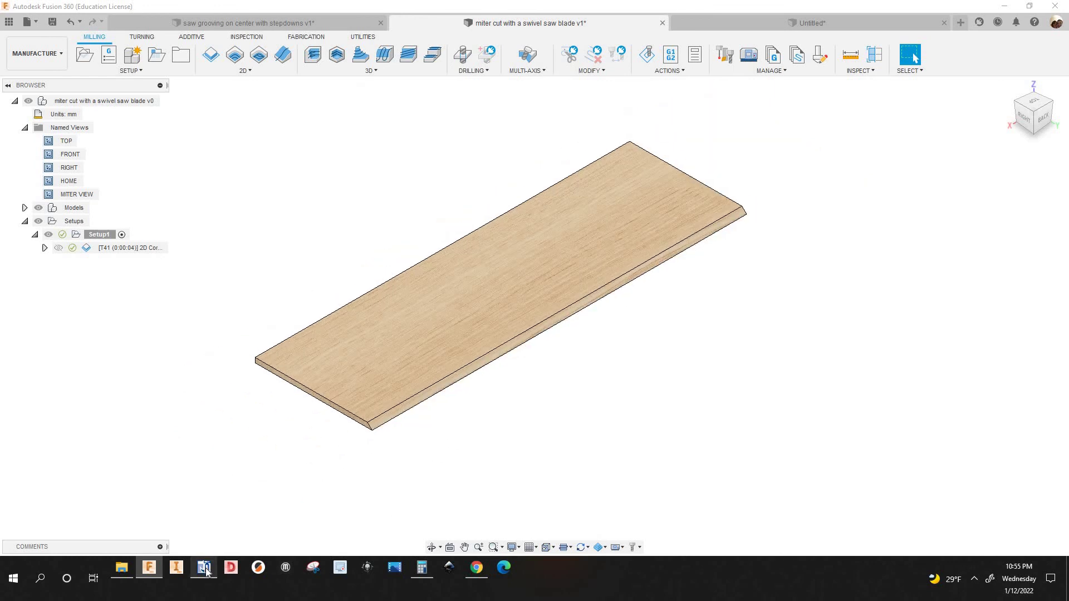